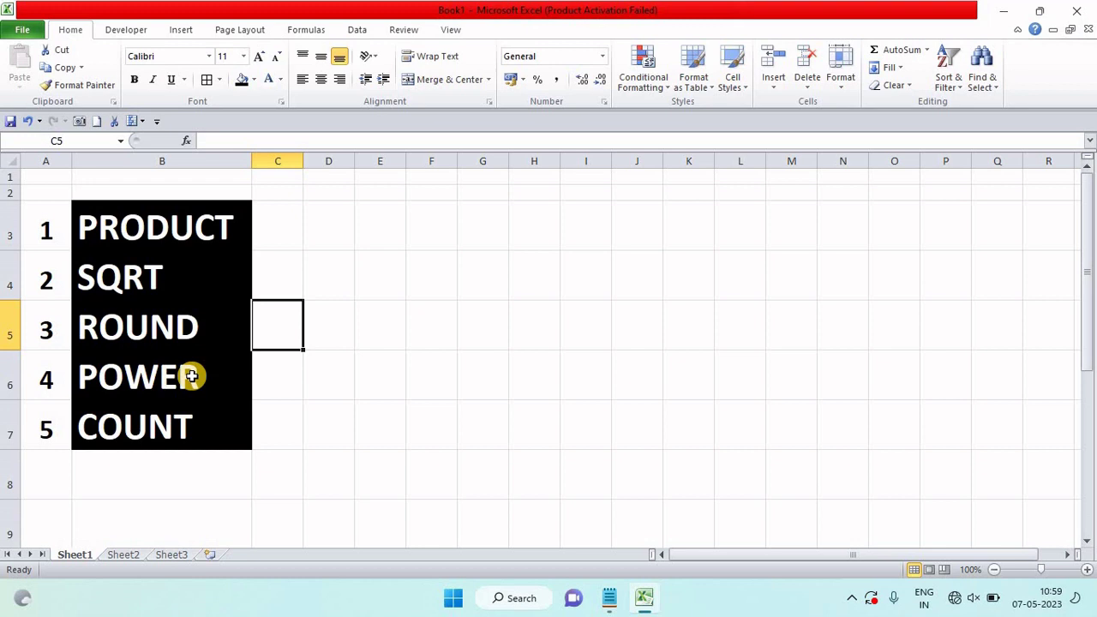
- Review the Sheet1 function list: PRODUCT, SQRT, ROUND, POWER and COUNT
click(190, 236)
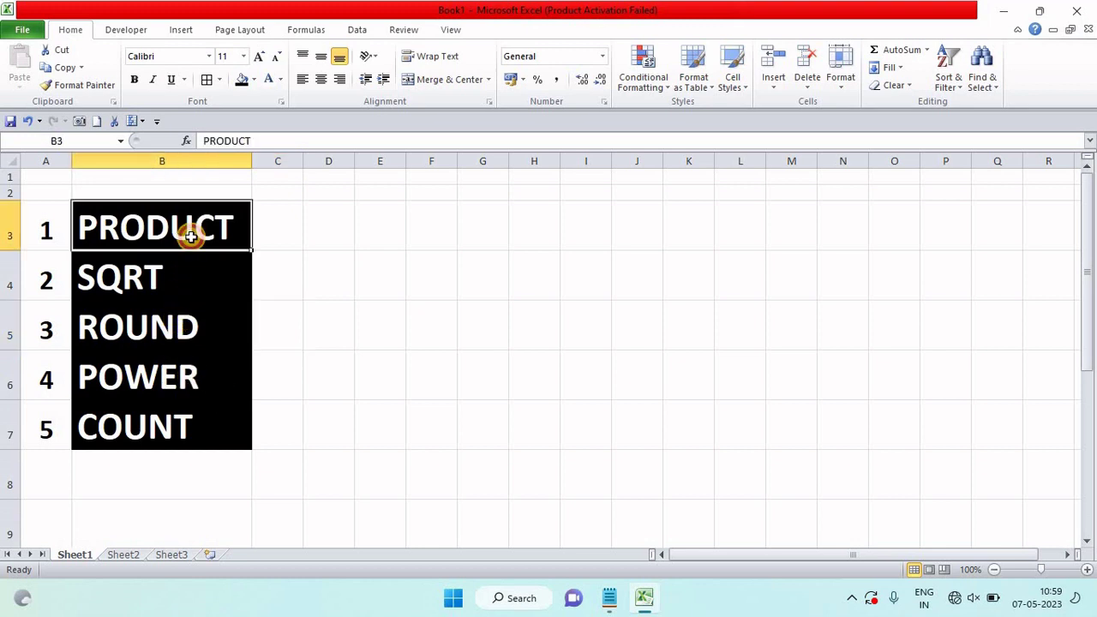
drag(191, 236, 146, 417)
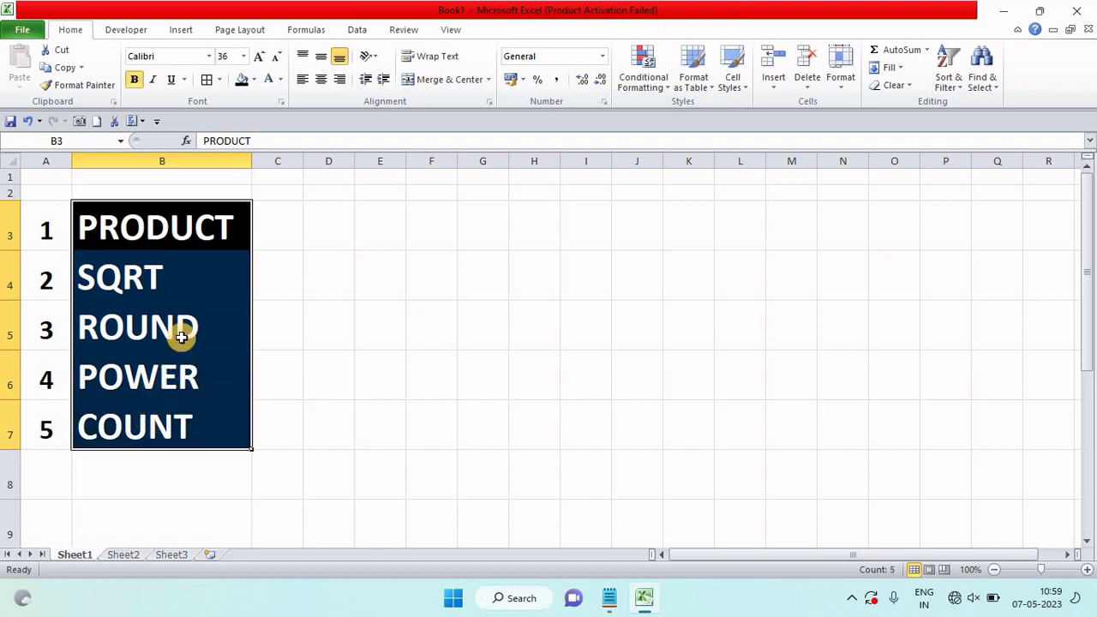
click(123, 228)
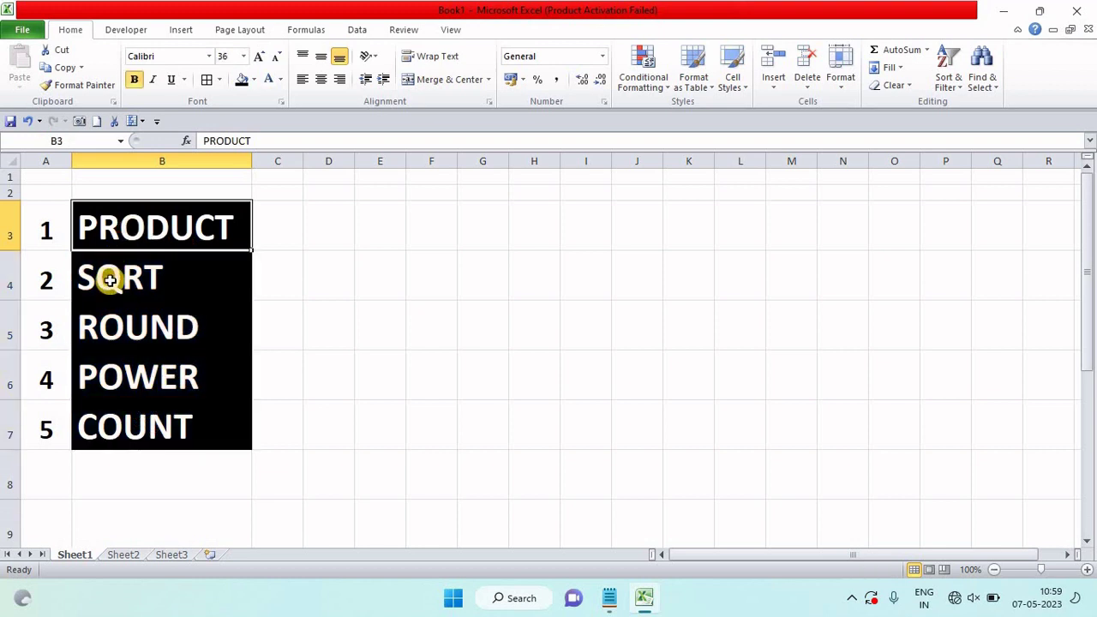
click(109, 280)
click(129, 330)
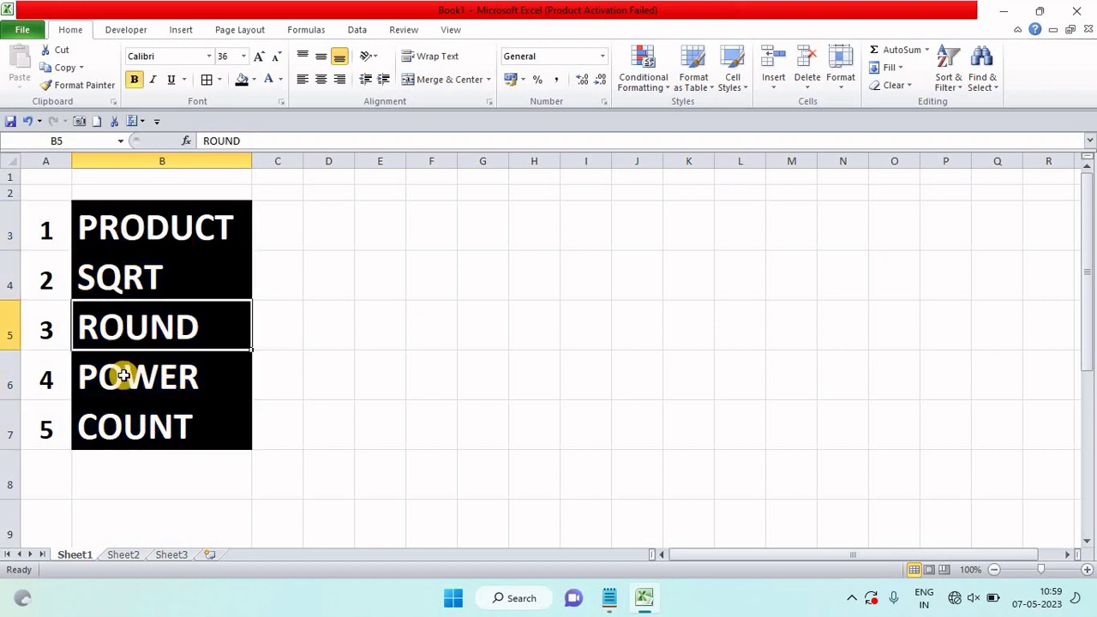
click(124, 377)
click(112, 431)
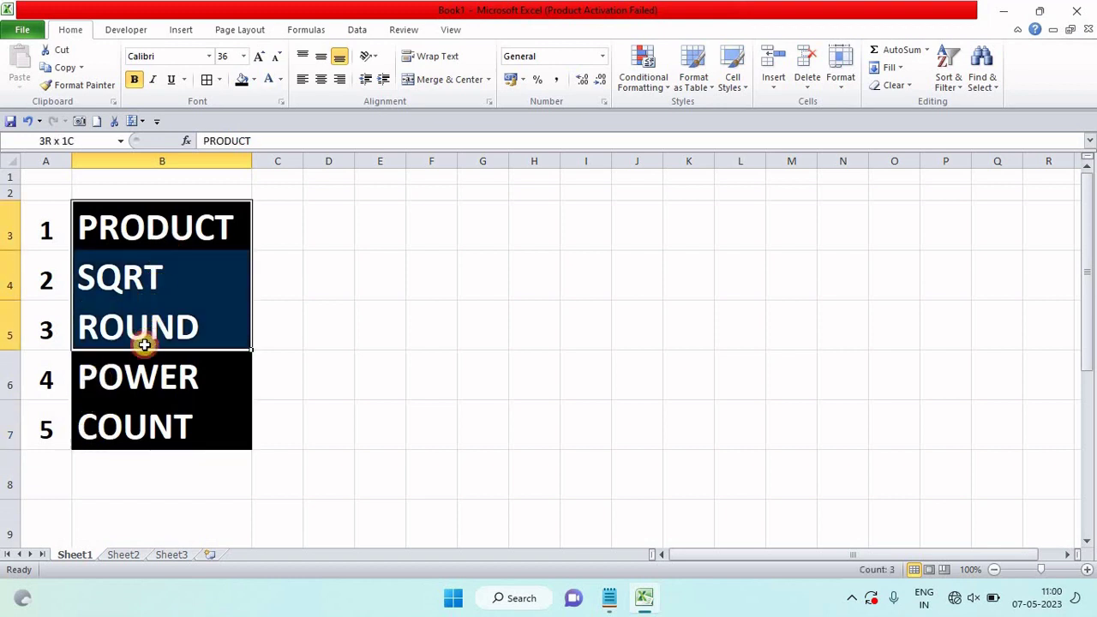
drag(167, 237, 135, 414)
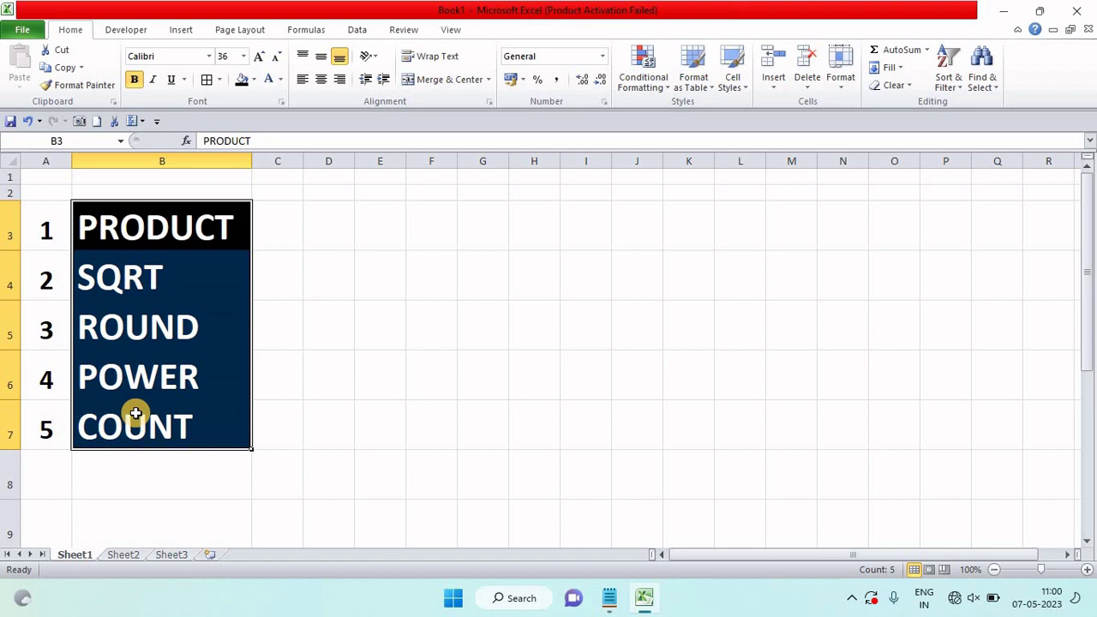
drag(154, 229, 137, 412)
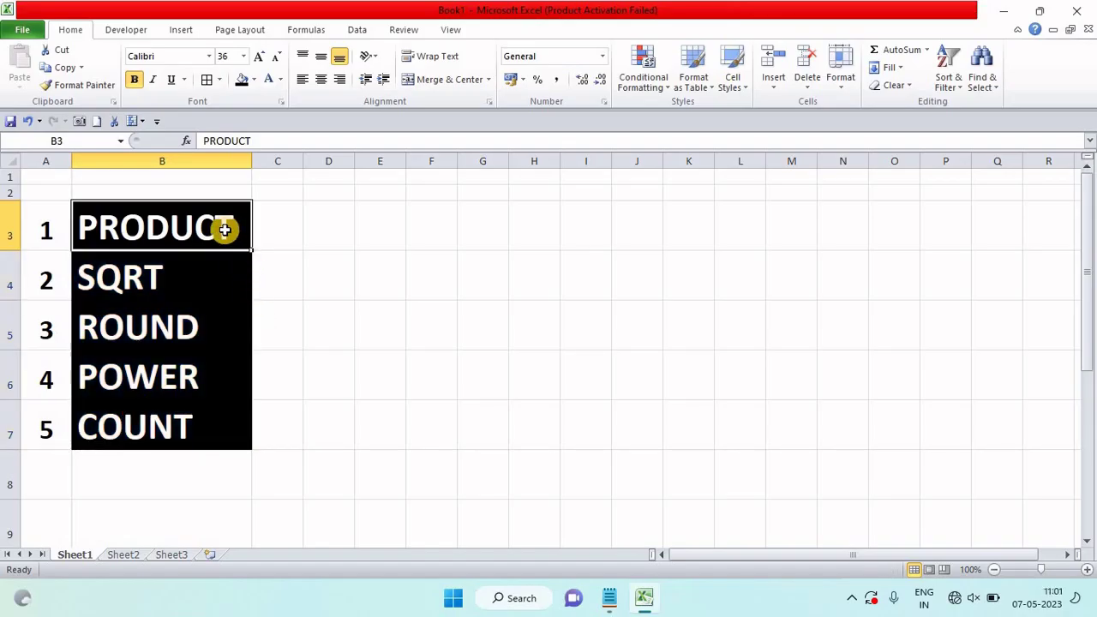
- On Sheet2, go over the PRODUCT NAME, PRICE, QTY and TOTAL AMOUNT columns, ending on E2
click(120, 555)
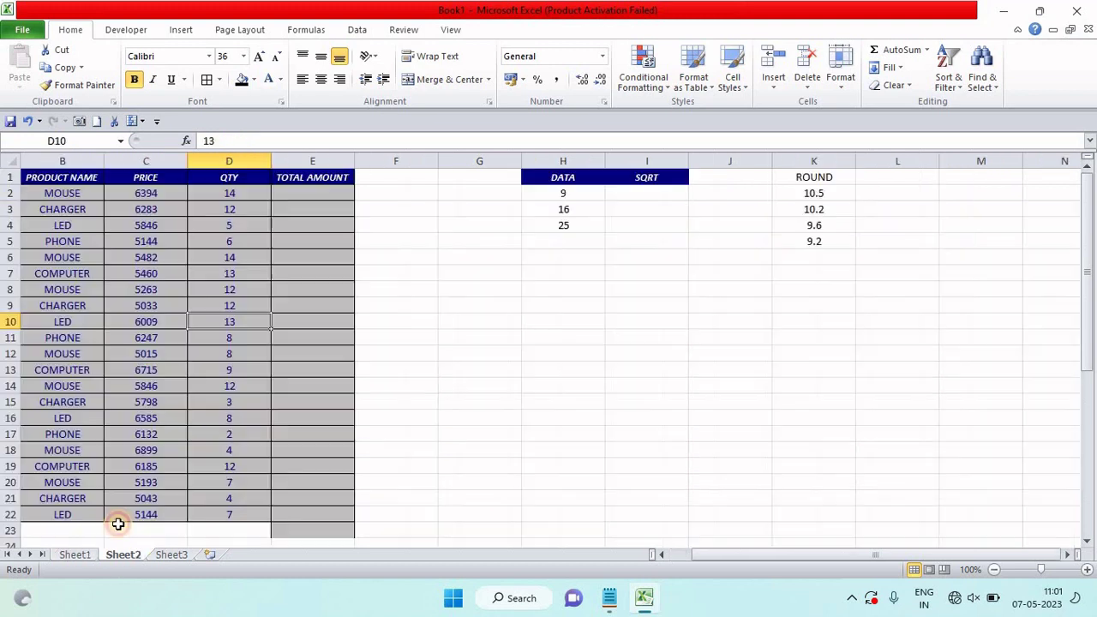
click(114, 284)
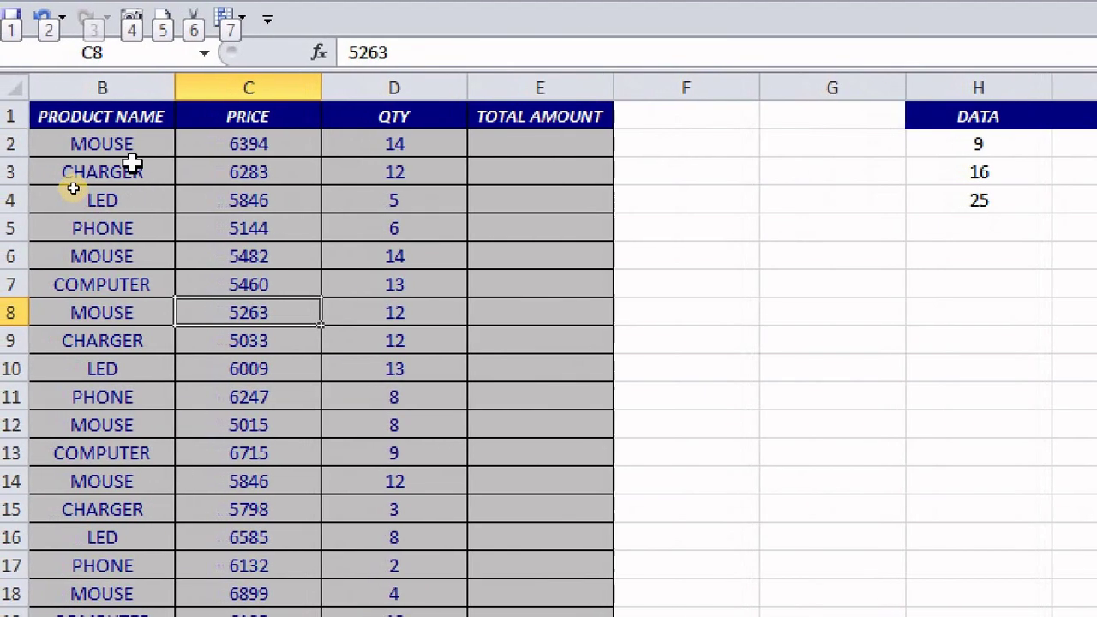
click(68, 177)
click(302, 116)
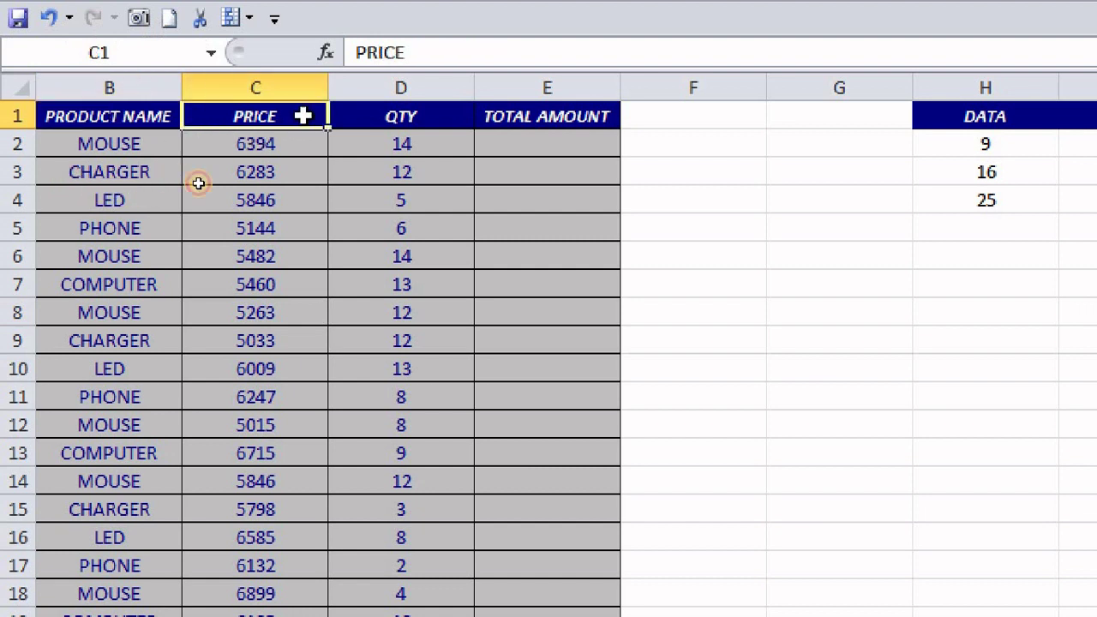
click(429, 121)
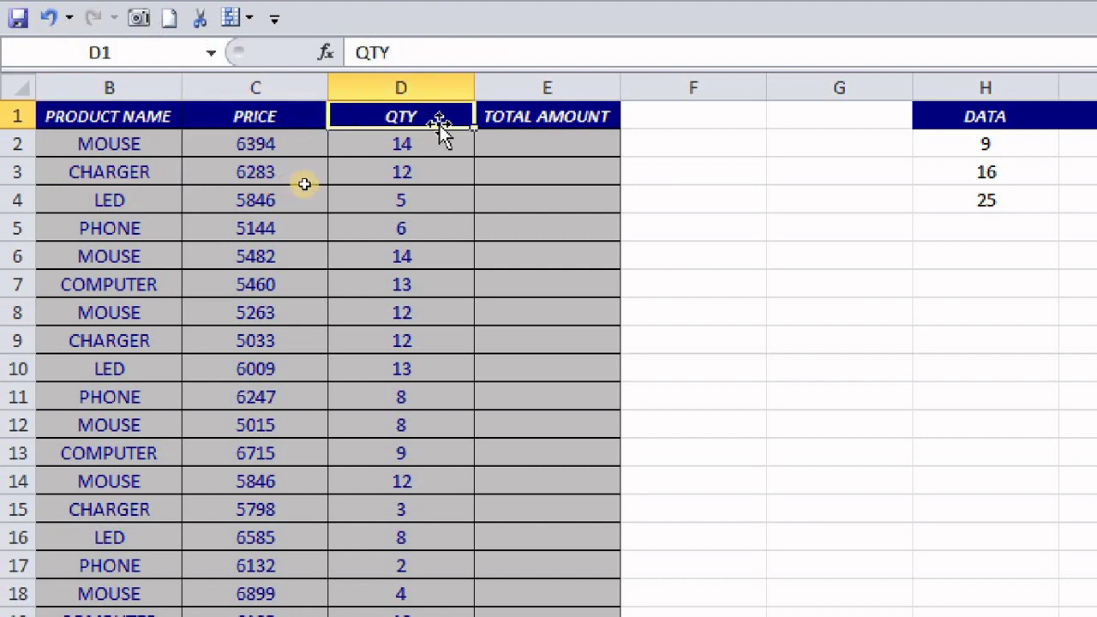
click(546, 117)
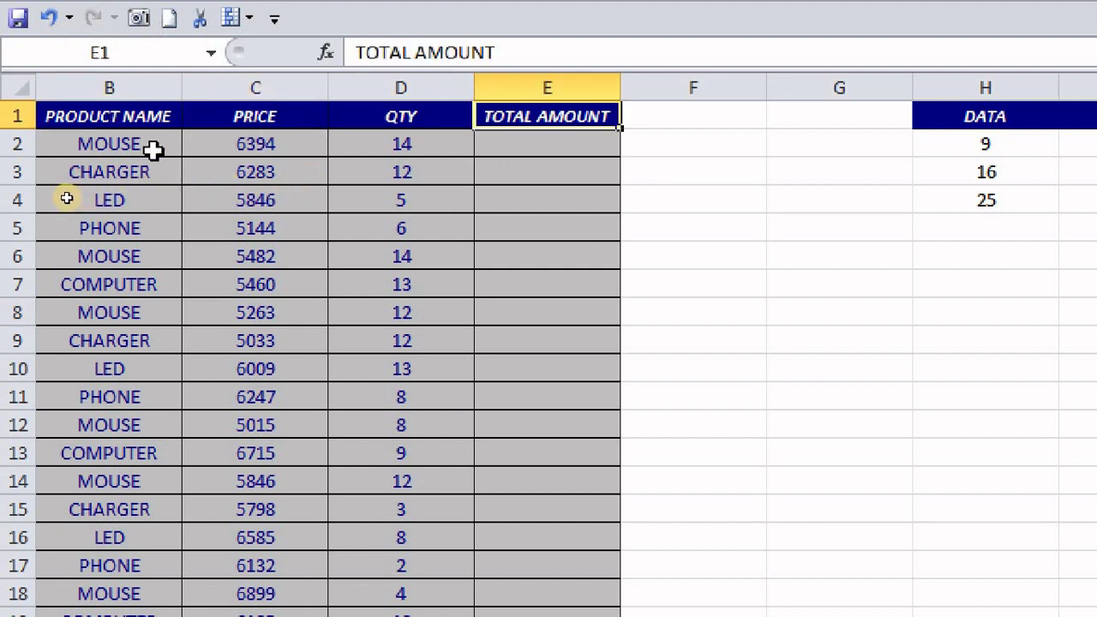
click(115, 145)
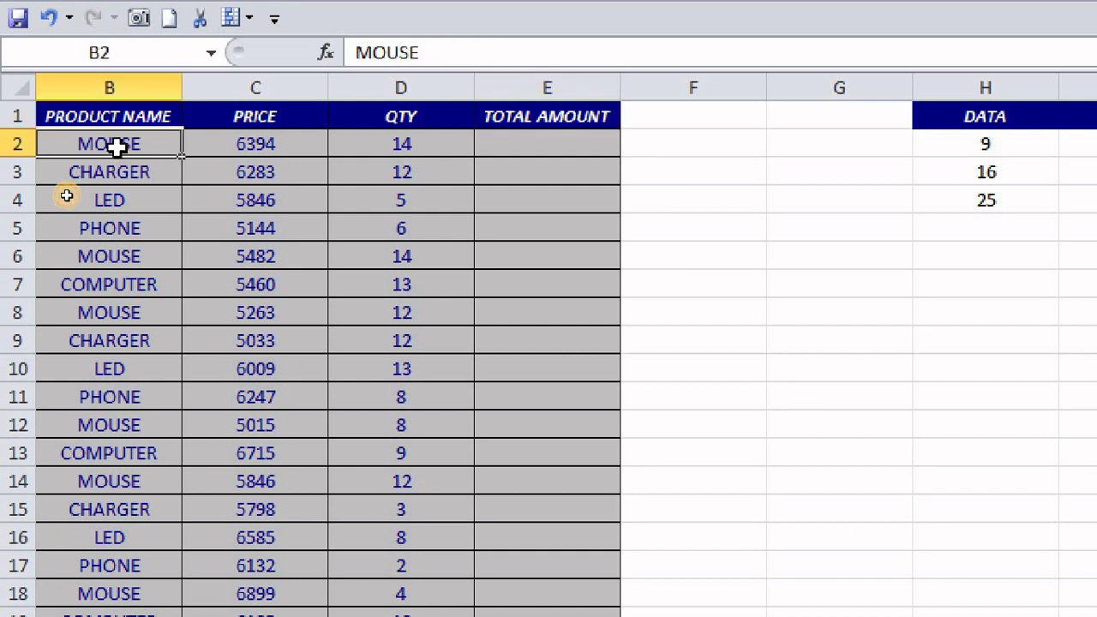
click(276, 143)
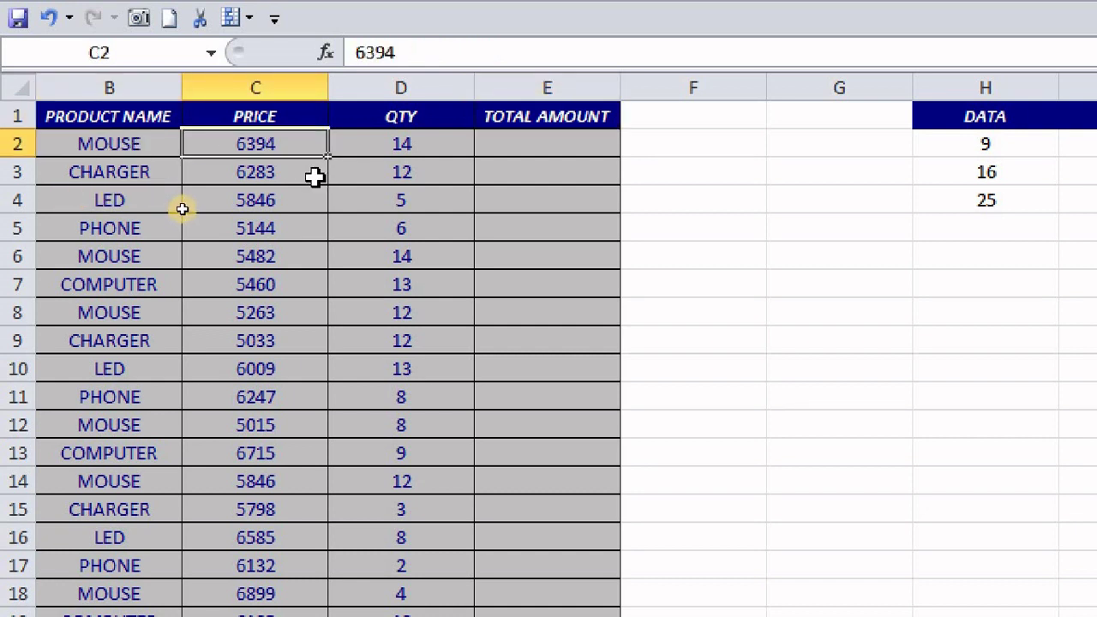
click(416, 147)
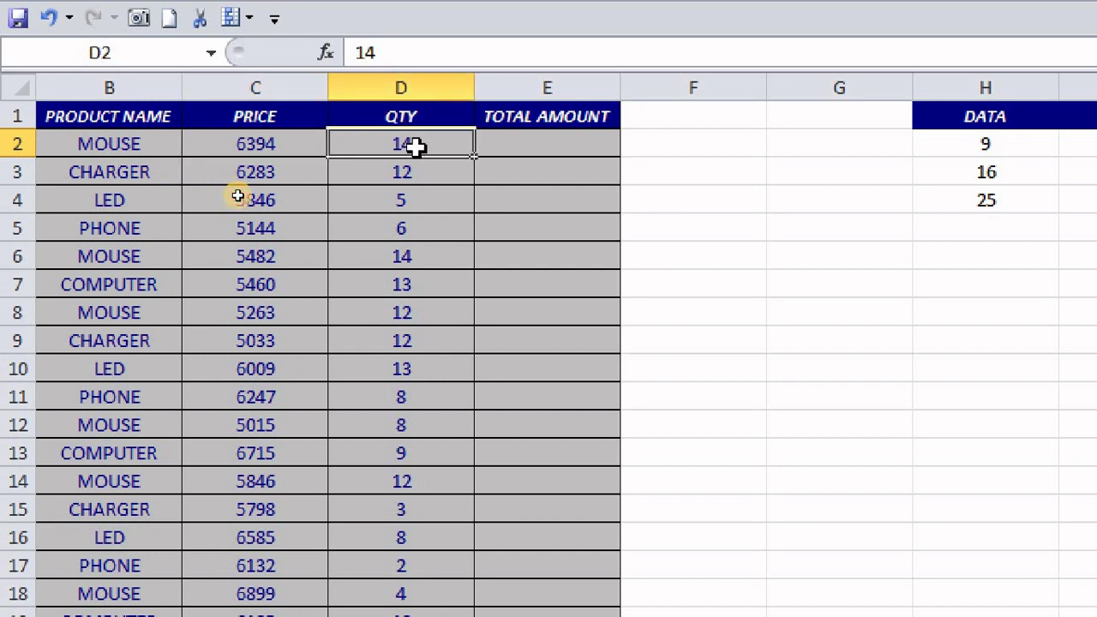
click(500, 146)
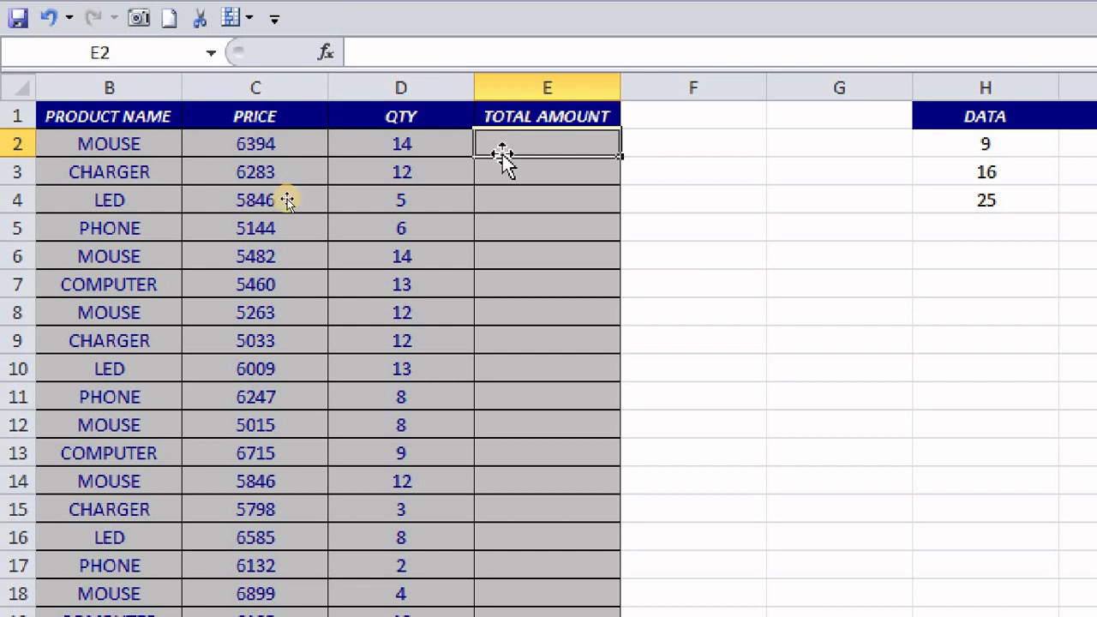
- Enter =PRODUCT(C2,D2) in E2 to get the first total, 89516
text(=)
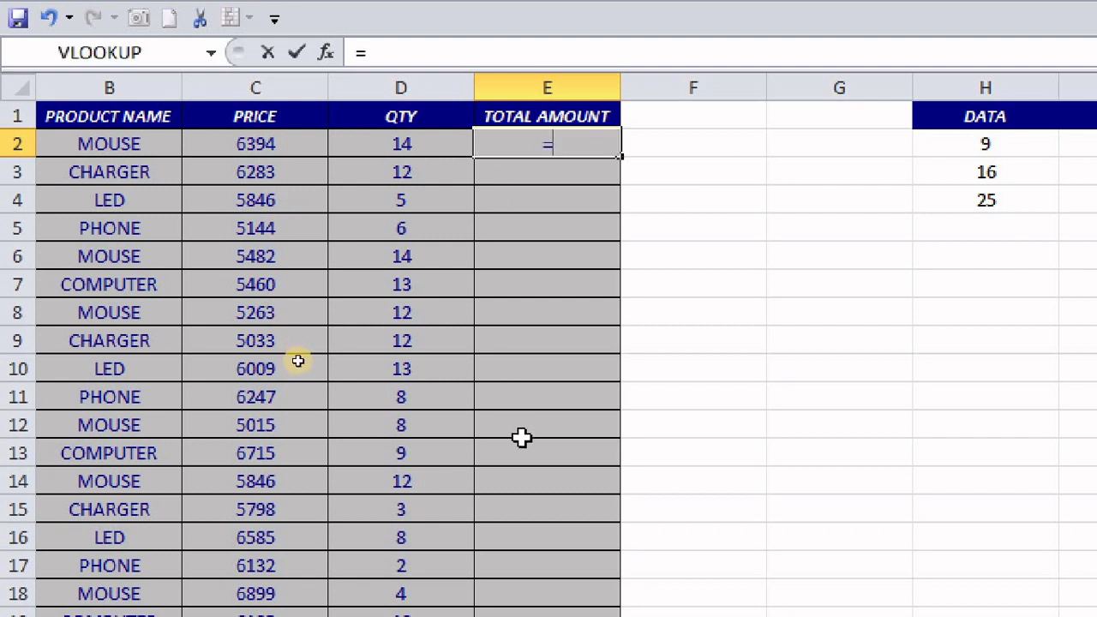
text(p)
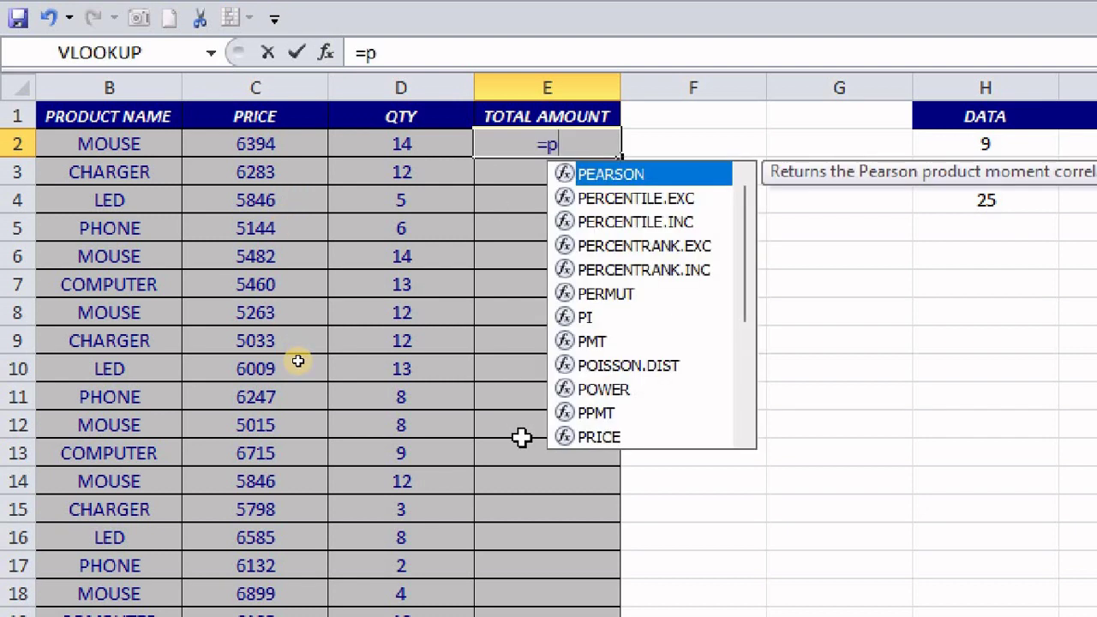
text(ro)
key(Down)
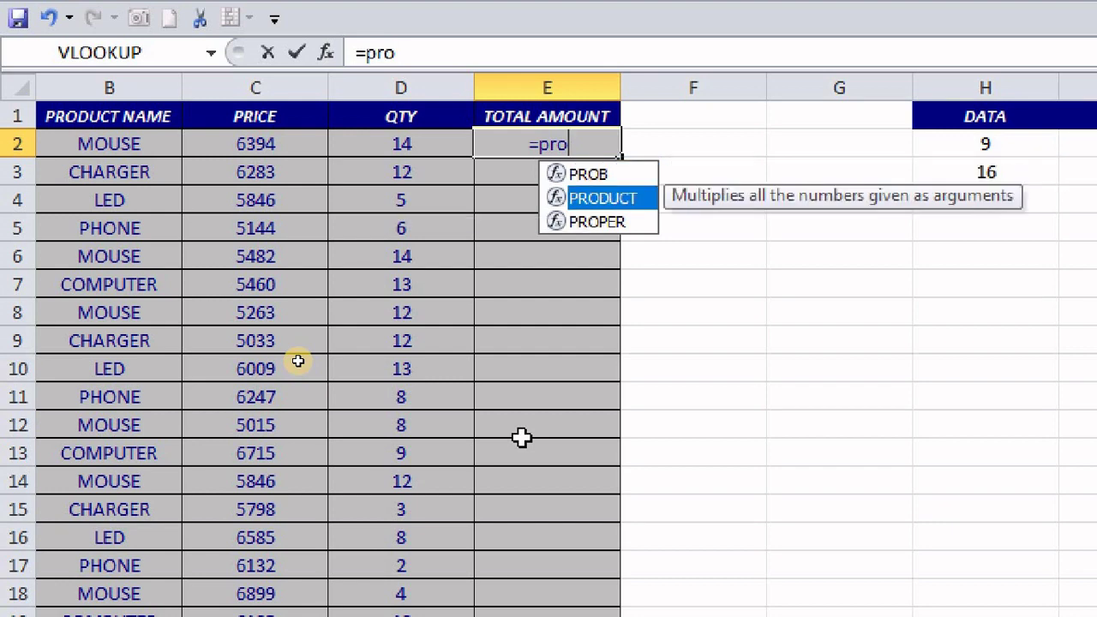
key(Tab)
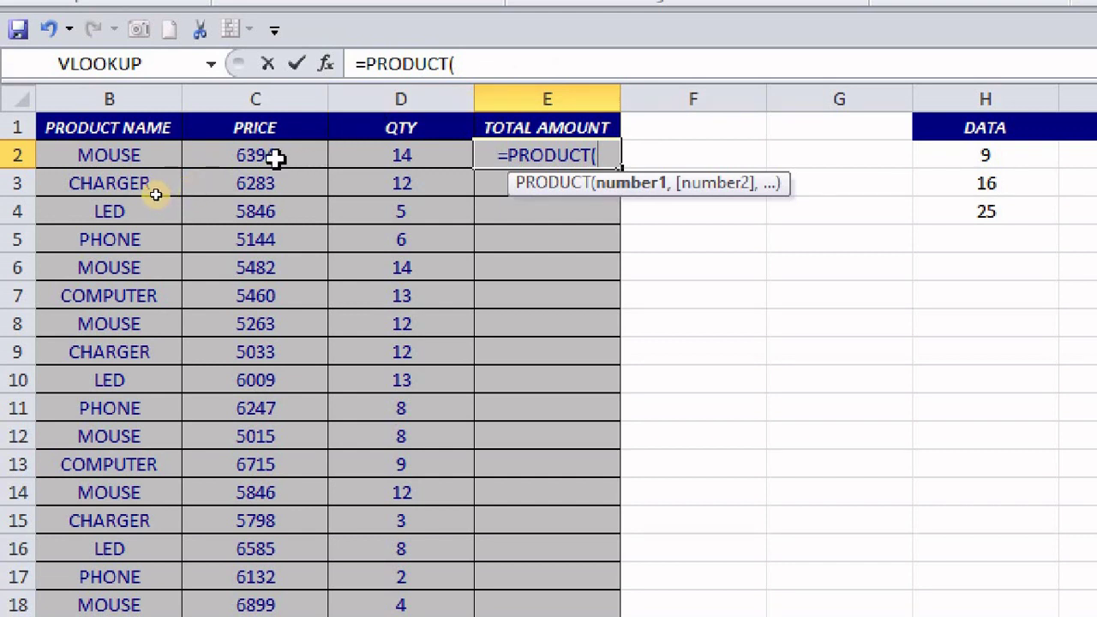
click(272, 145)
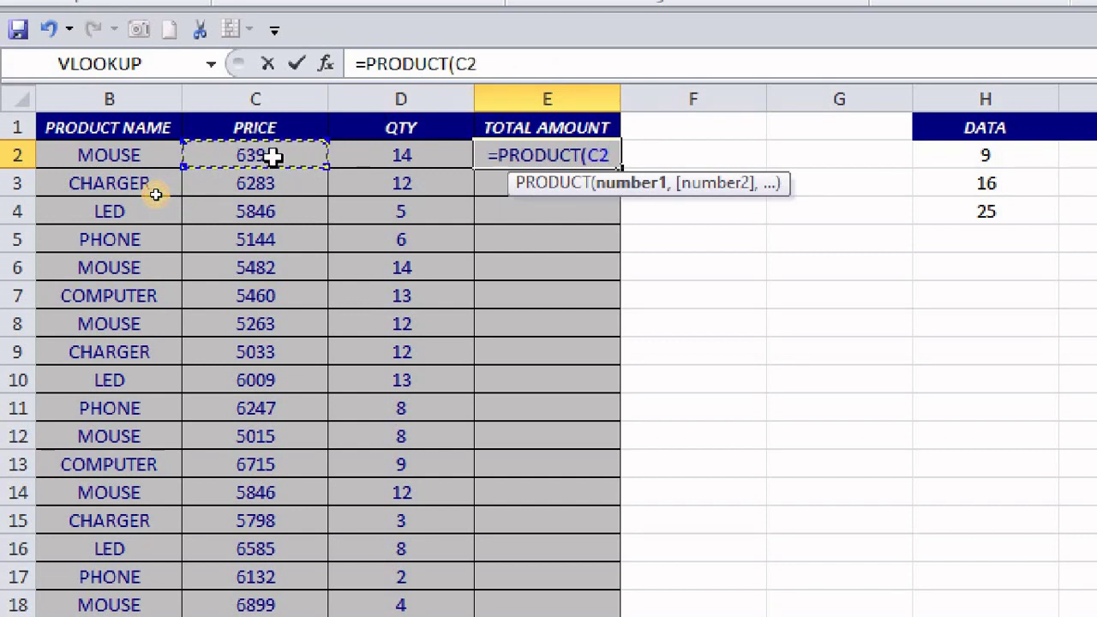
text(,)
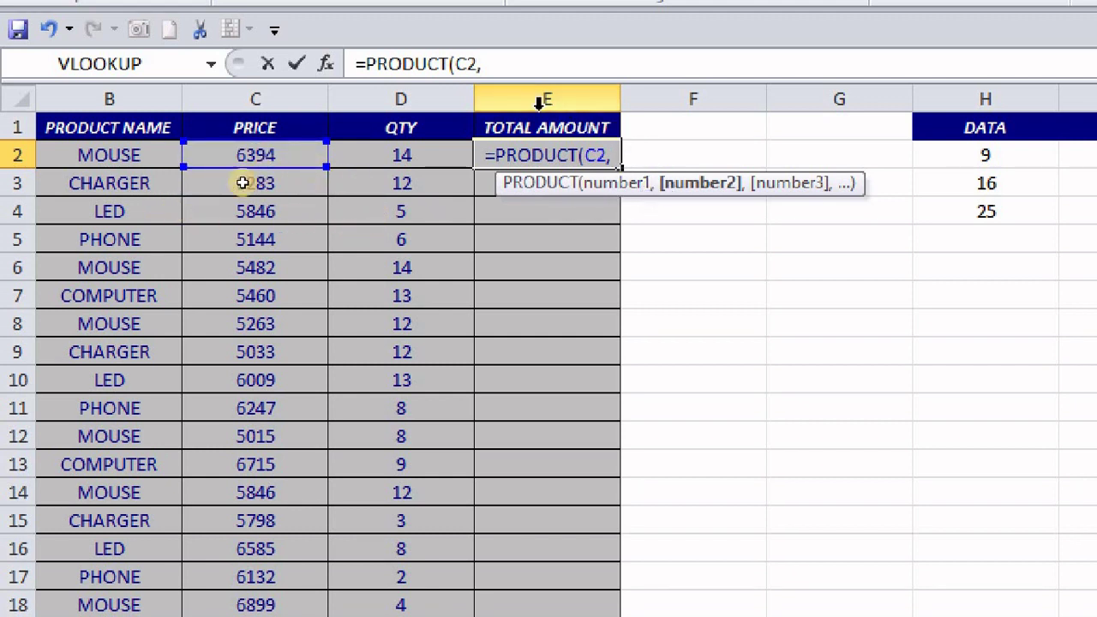
click(400, 155)
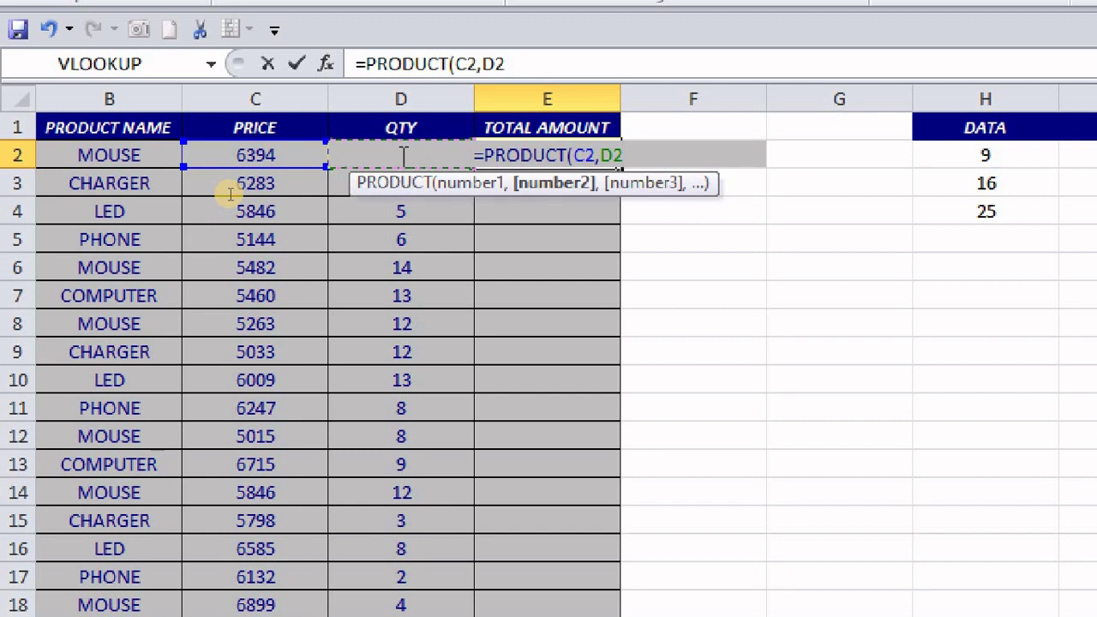
text())
key(Return)
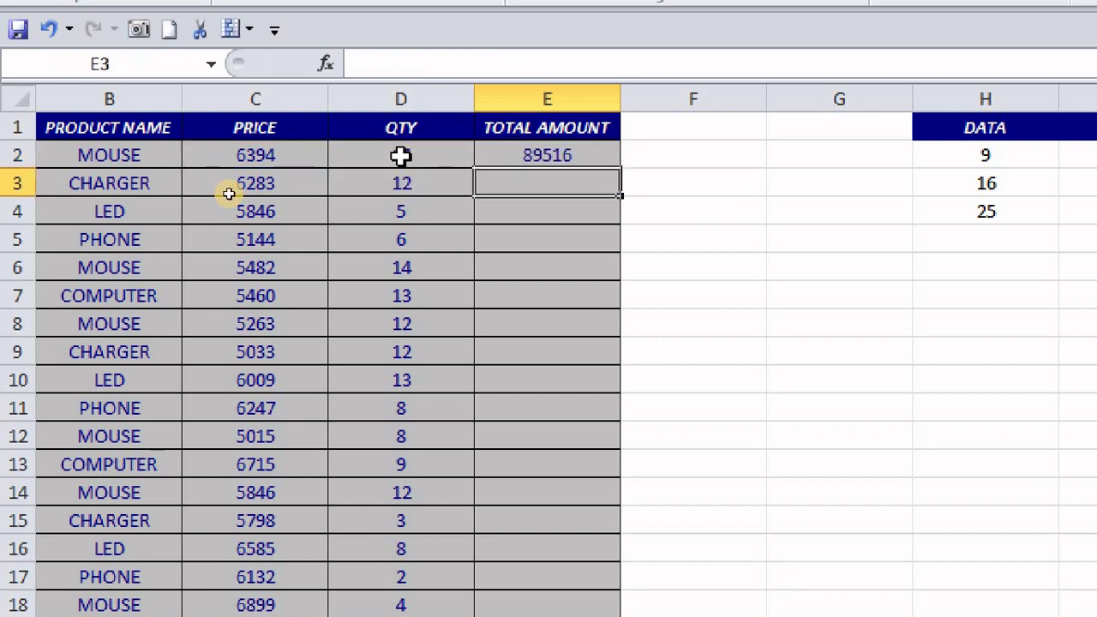
- Fill the PRODUCT formula down to row 22 and check the copy in E3
click(511, 152)
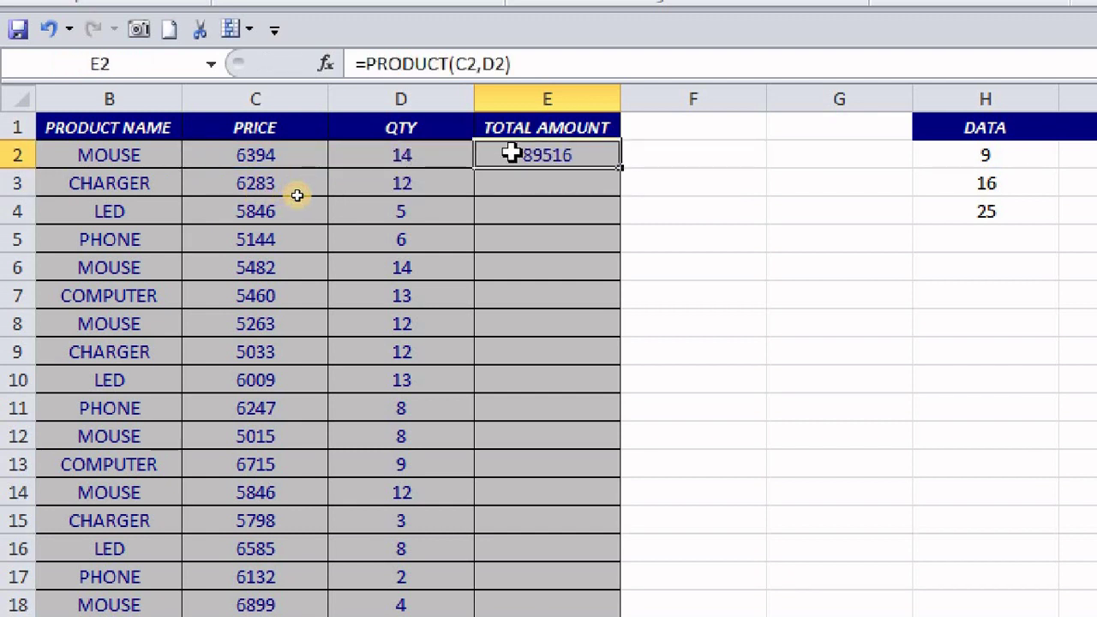
double_click(622, 169)
scroll(548, 366, down, 2)
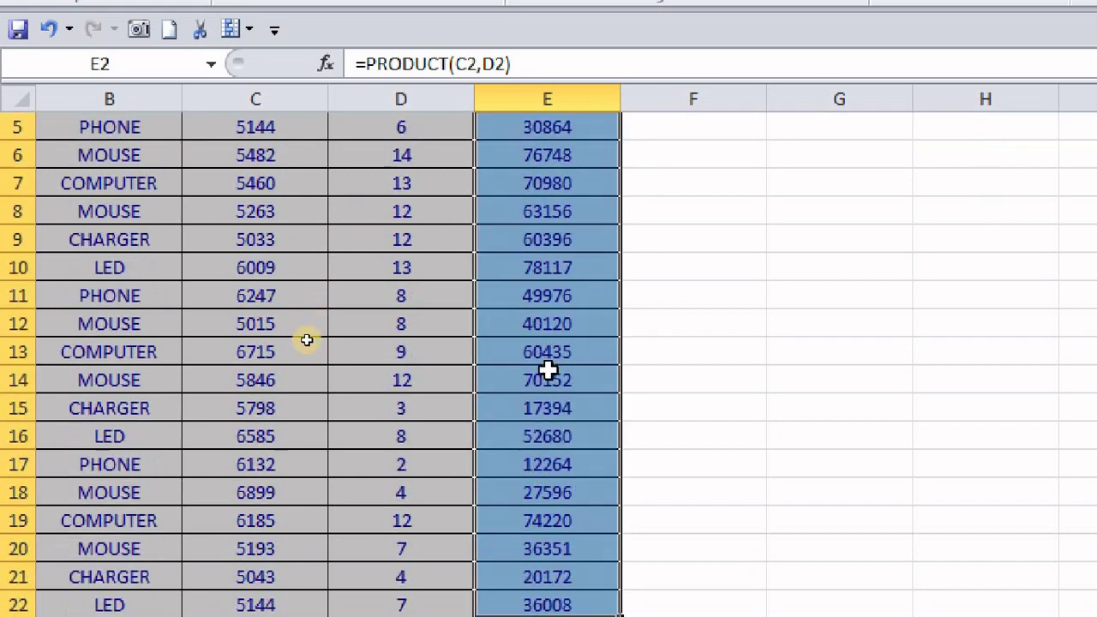
scroll(523, 464, down, 2)
click(520, 526)
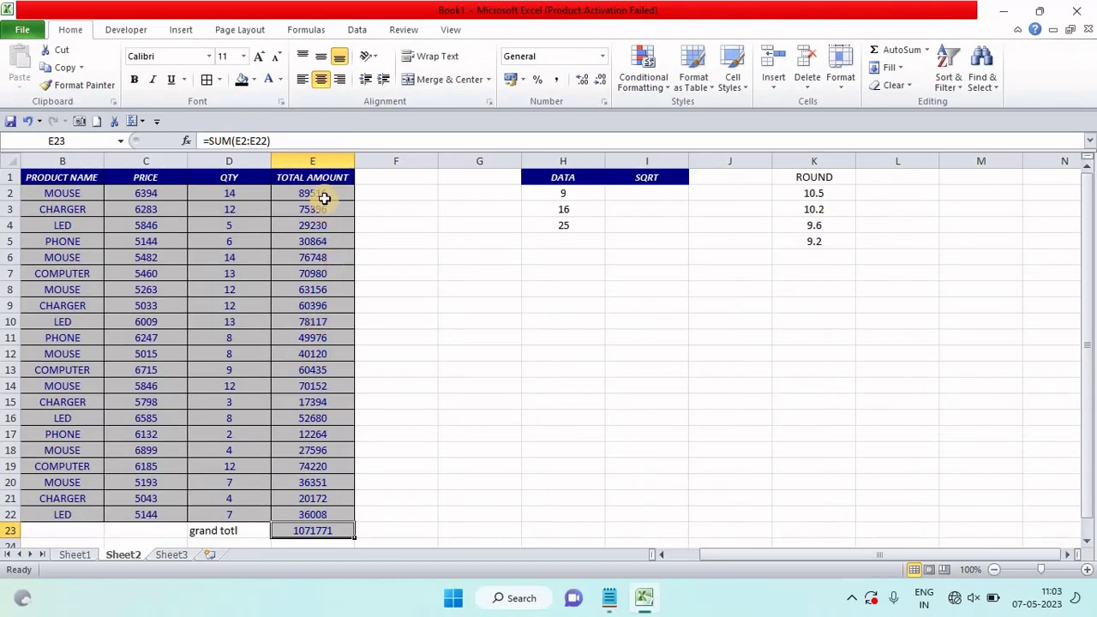
click(321, 209)
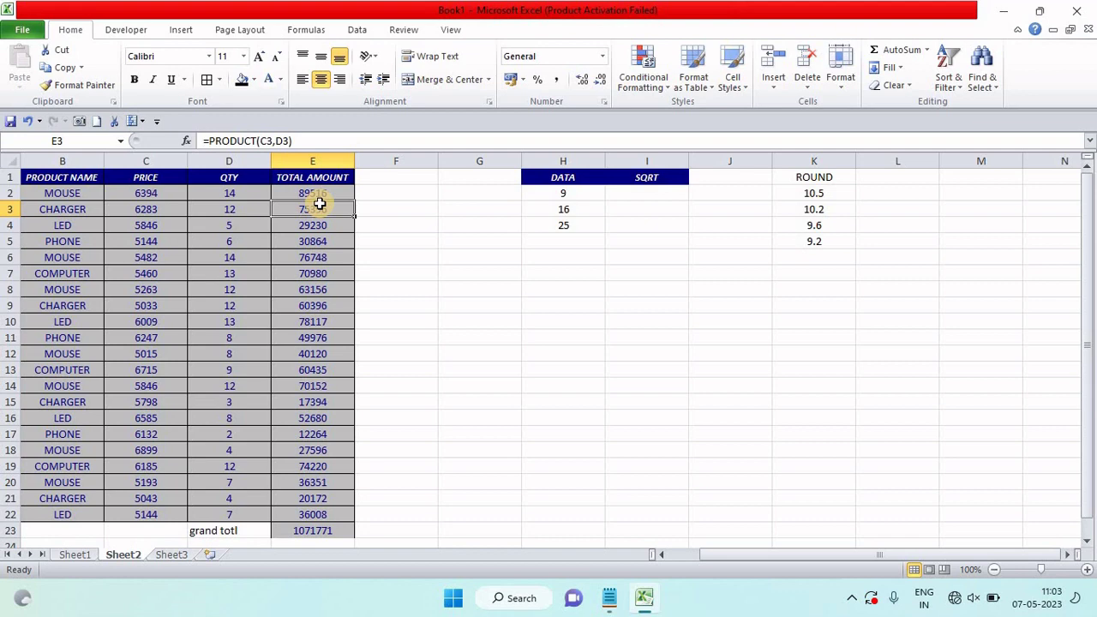
- Enter =C2*D2 in F2, giving 89516, and compare it with E2's =PRODUCT(C2,D2)
click(365, 193)
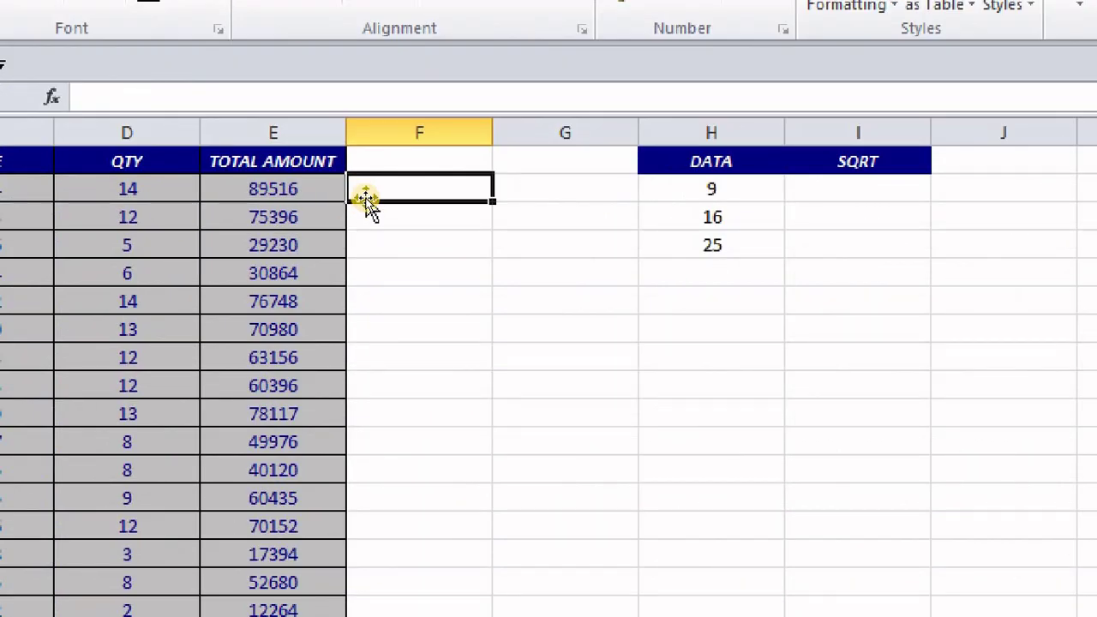
text(=)
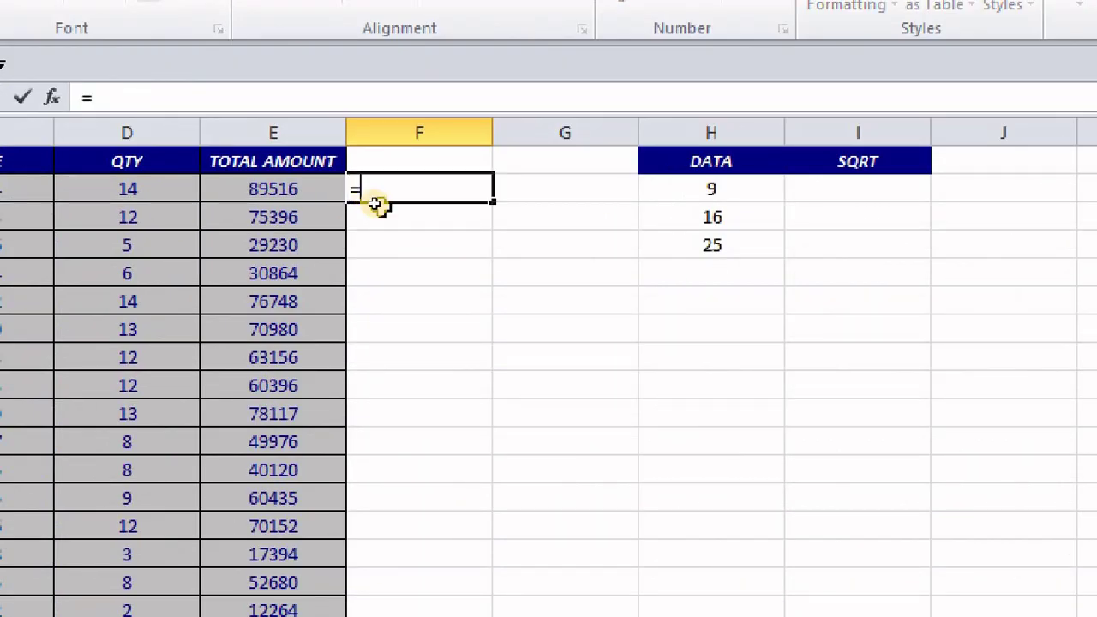
key(Left)
key(Left)
key(Left)
key(Left)
key(Left)
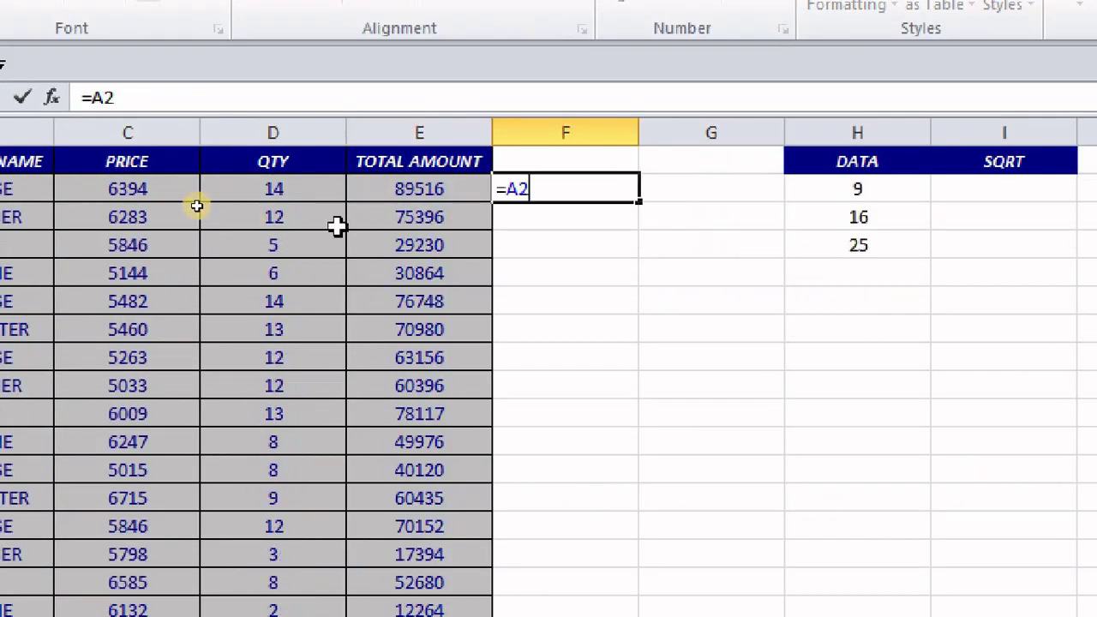
click(220, 191)
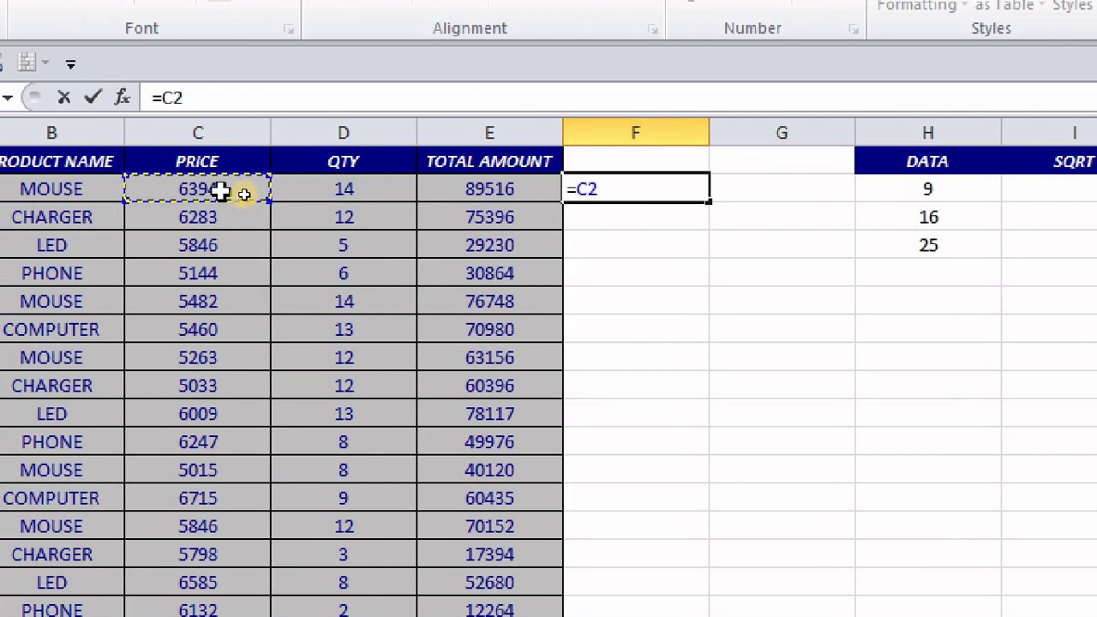
text(*)
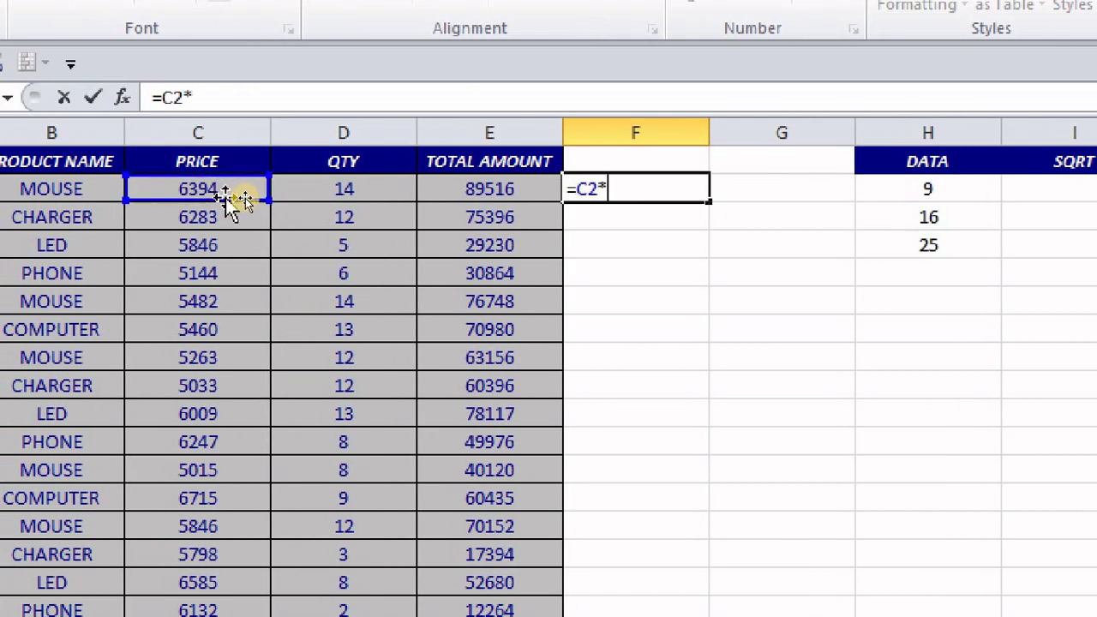
click(332, 190)
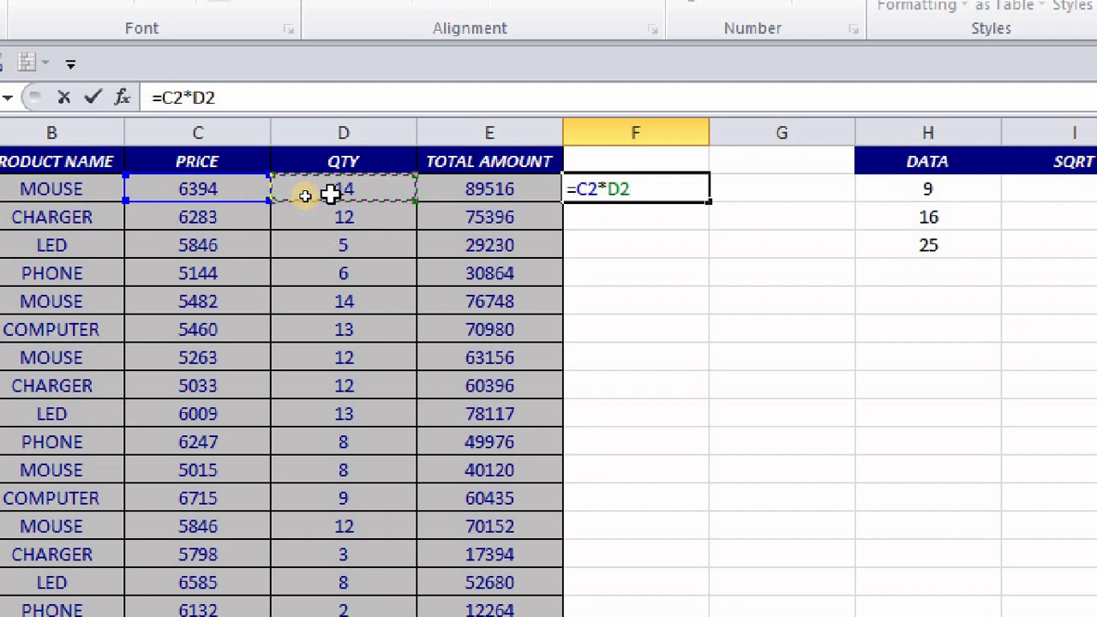
key(Return)
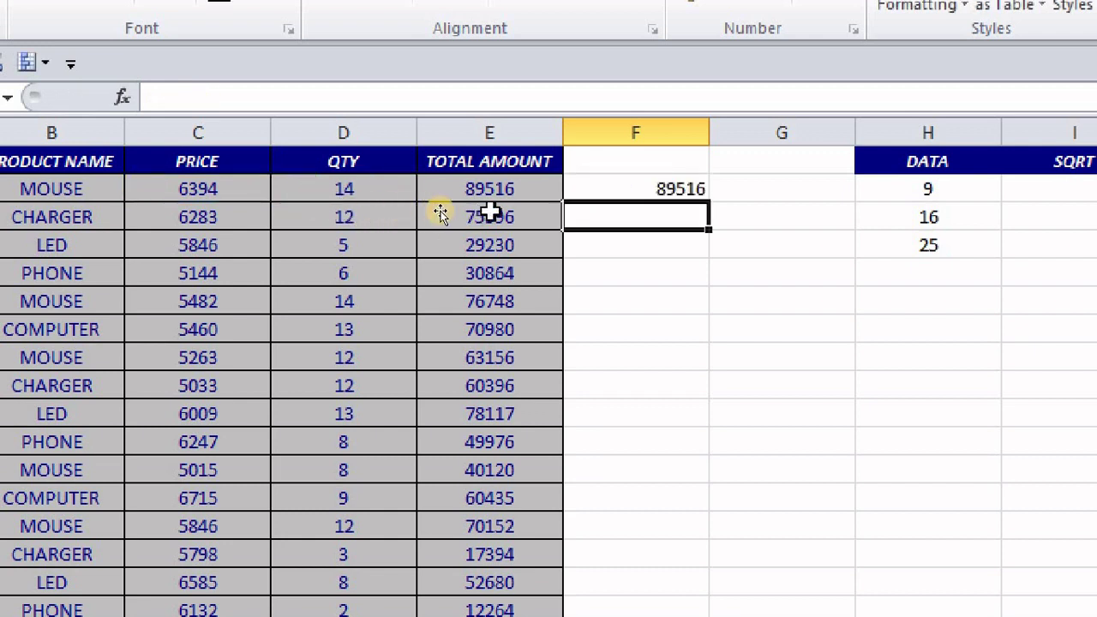
click(501, 185)
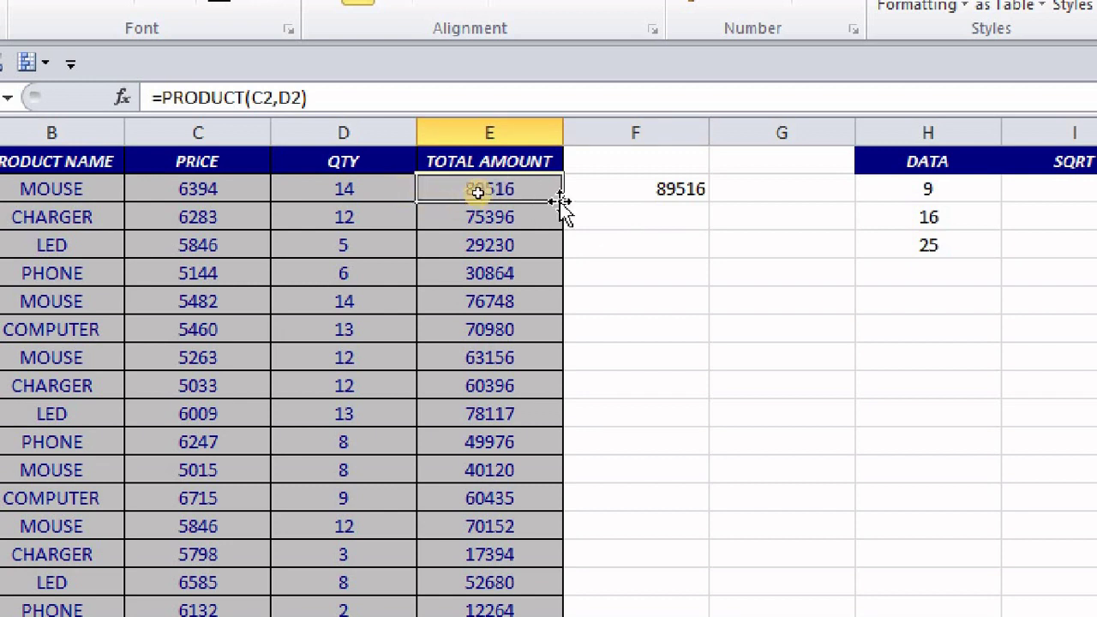
click(631, 189)
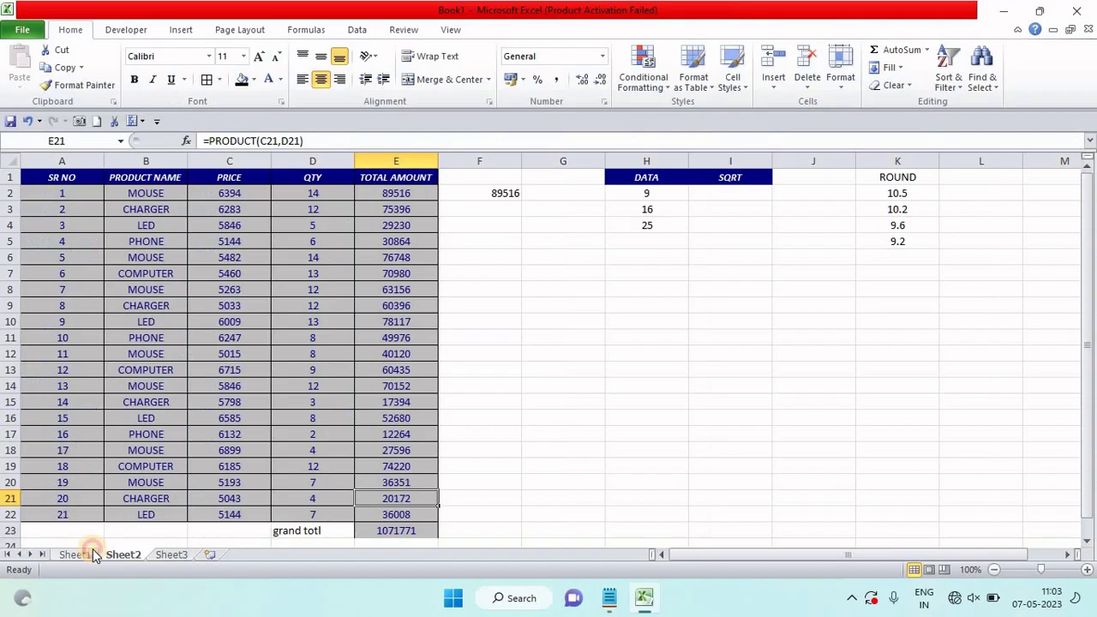
- Check SQRT on Sheet1, then on Sheet2 start =sqrt in I2 beside DATA 9, 16, 25
click(167, 293)
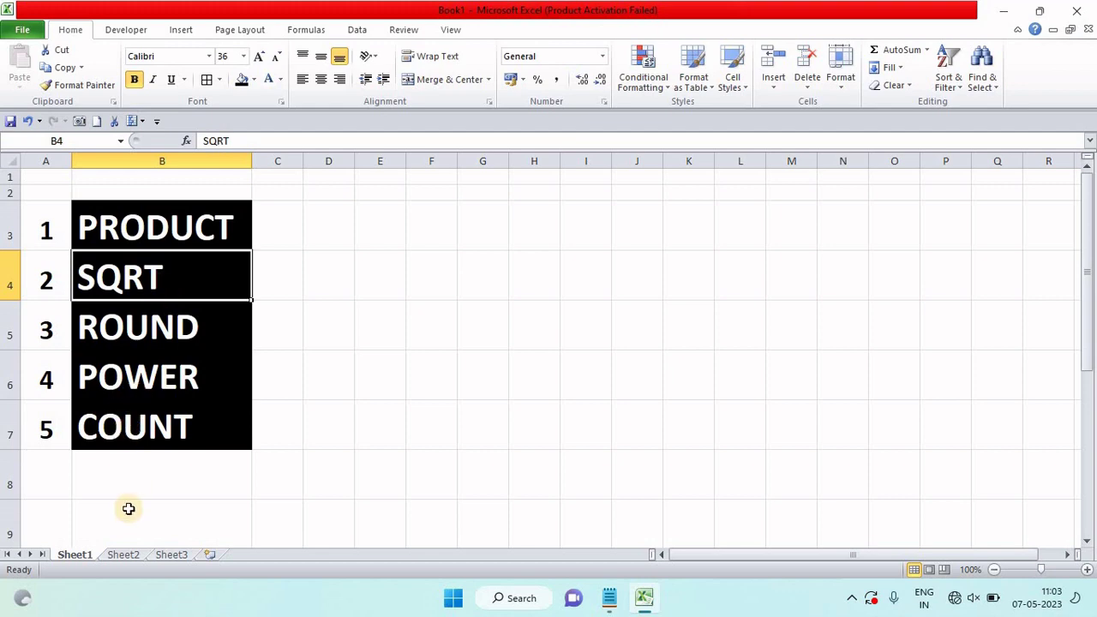
click(137, 554)
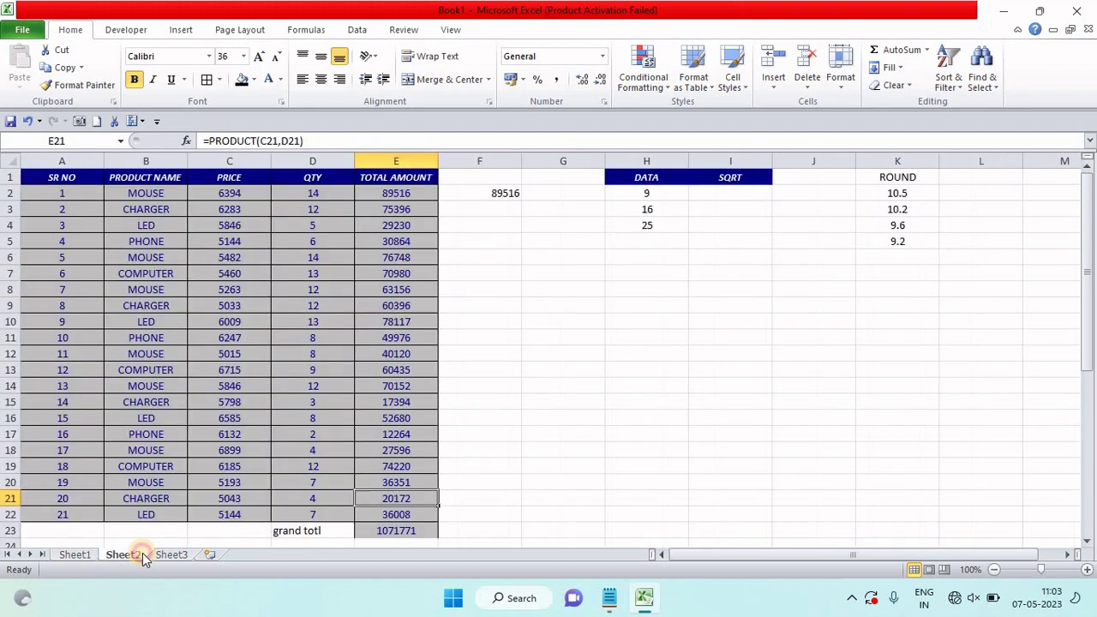
click(667, 196)
click(666, 212)
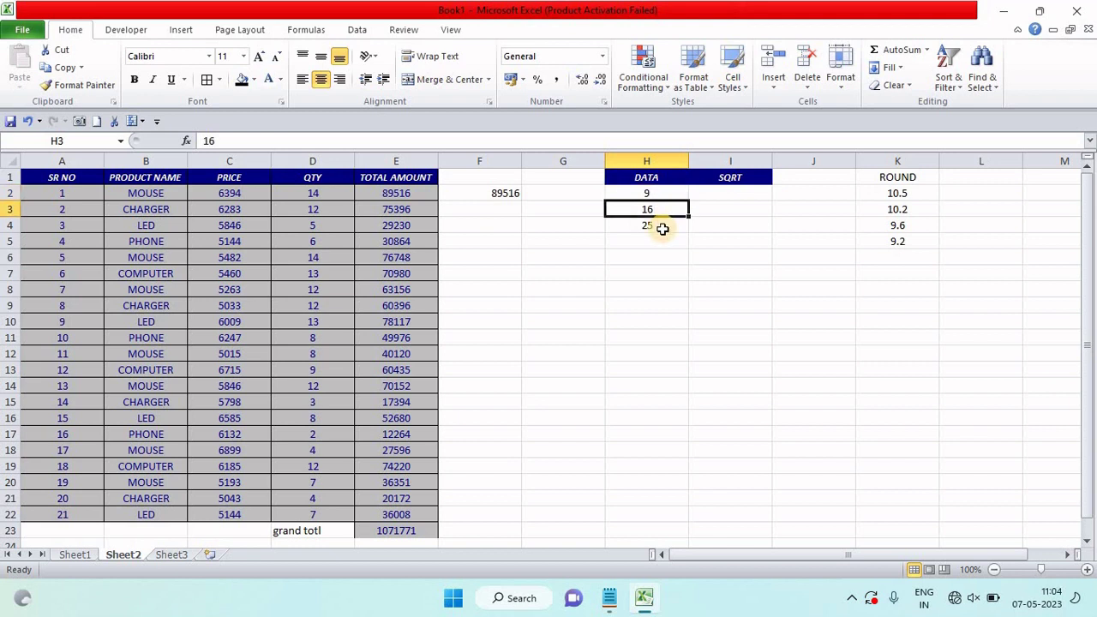
click(662, 226)
click(744, 197)
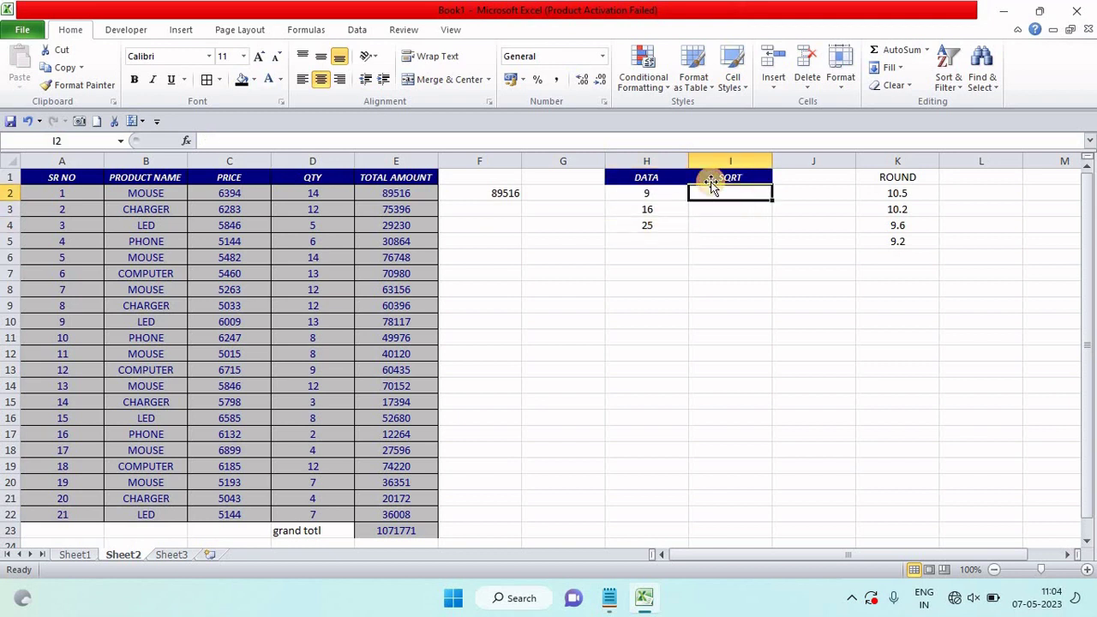
text(=sqrt)
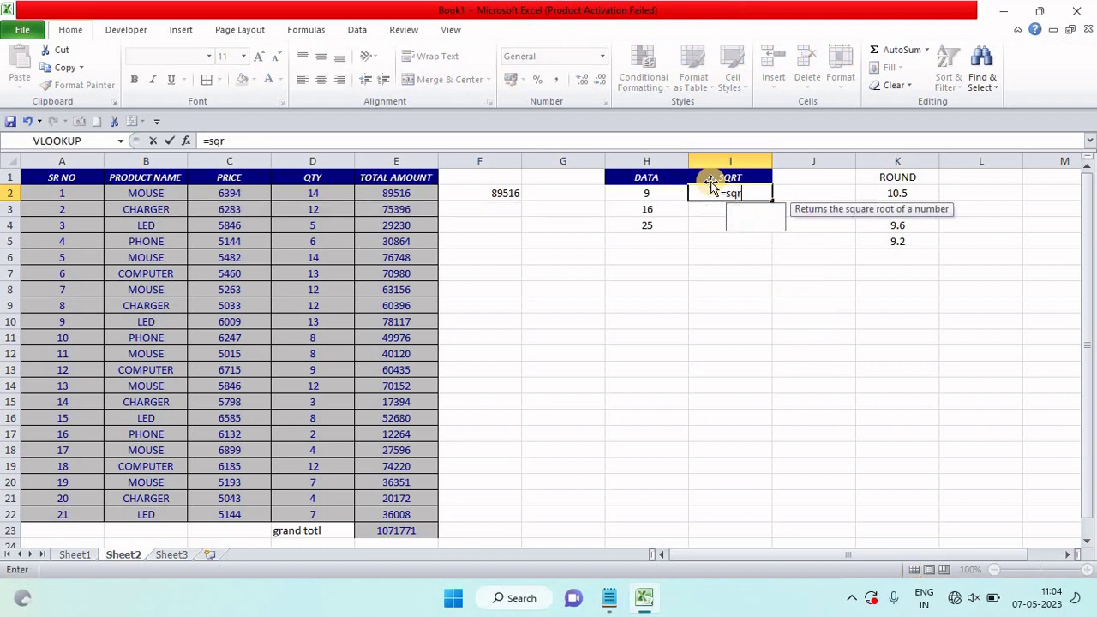
- Complete =SQRT(H2) in I2 and fill it down to I4, giving 3, 4 and 5
key(Tab)
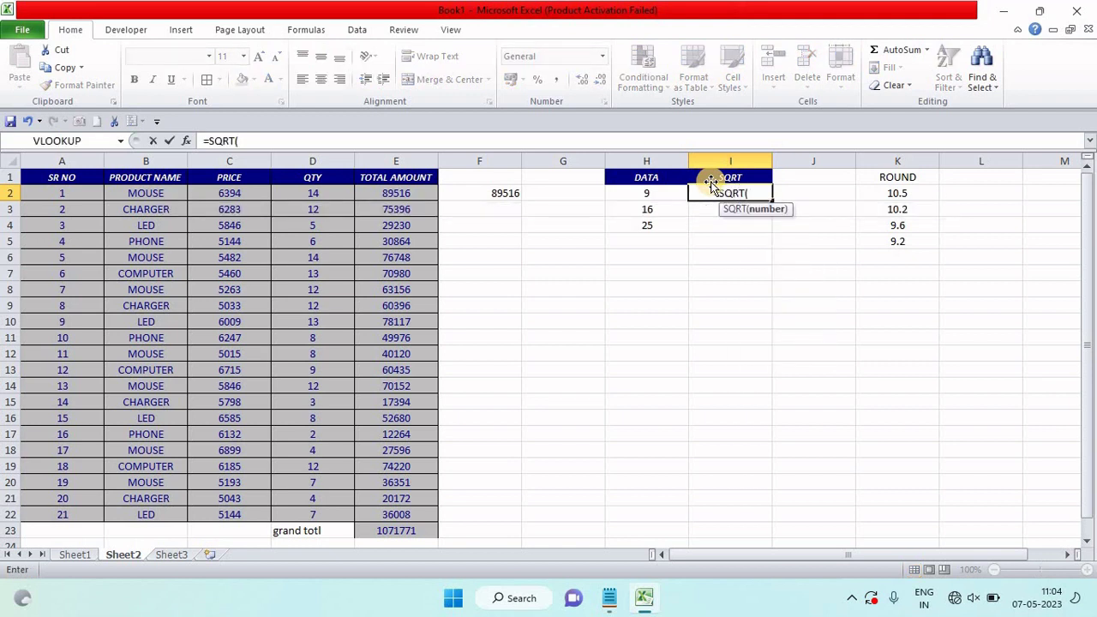
click(658, 194)
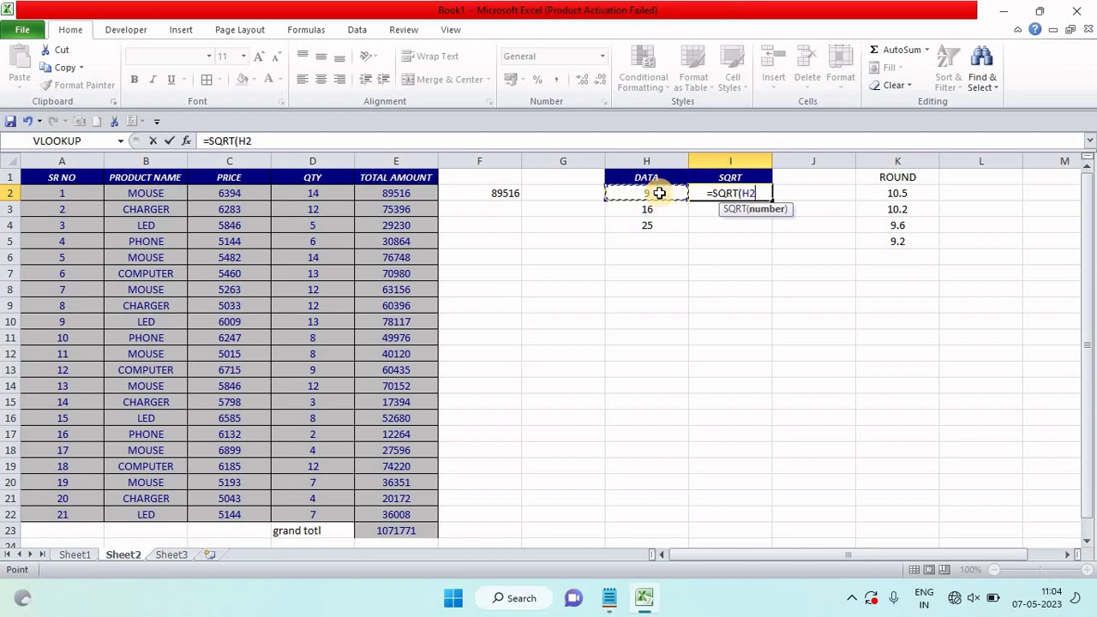
key(Return)
click(723, 192)
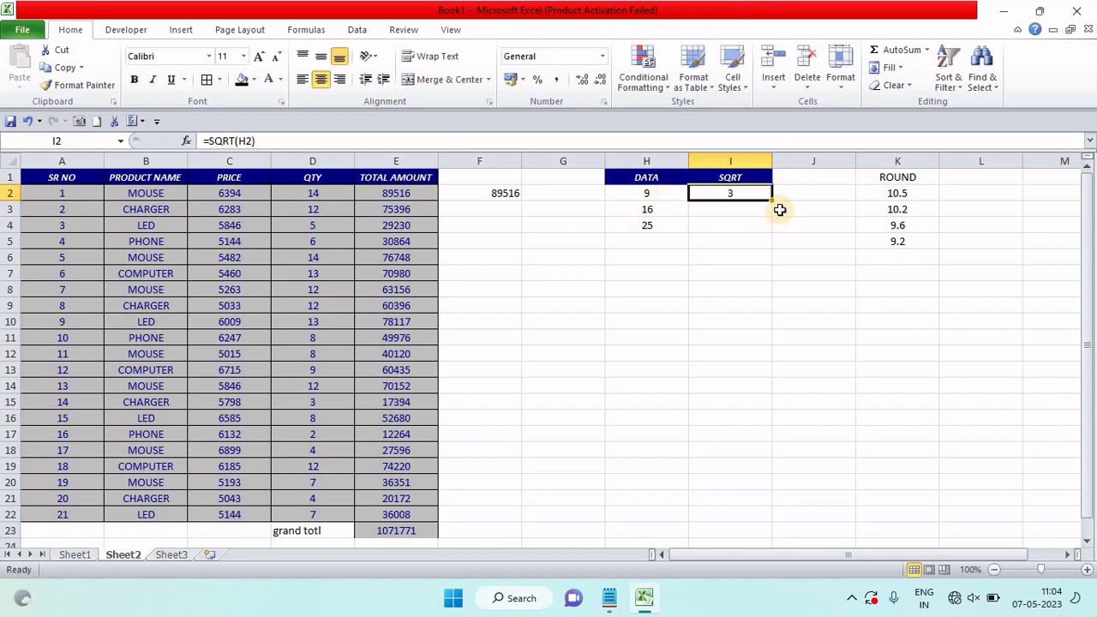
drag(772, 200, 759, 231)
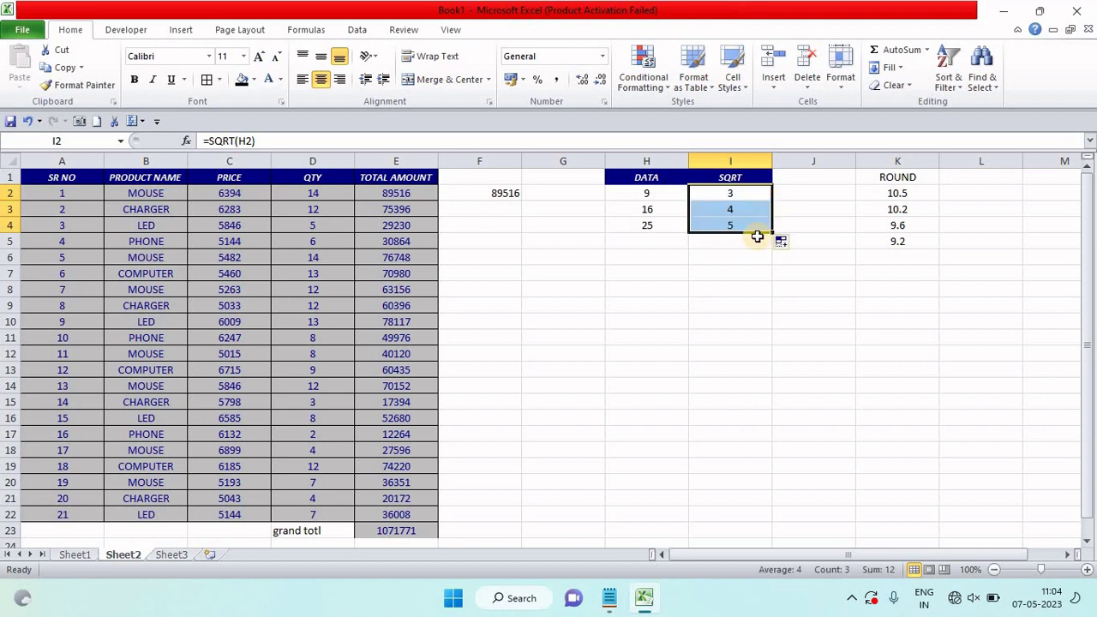
click(701, 287)
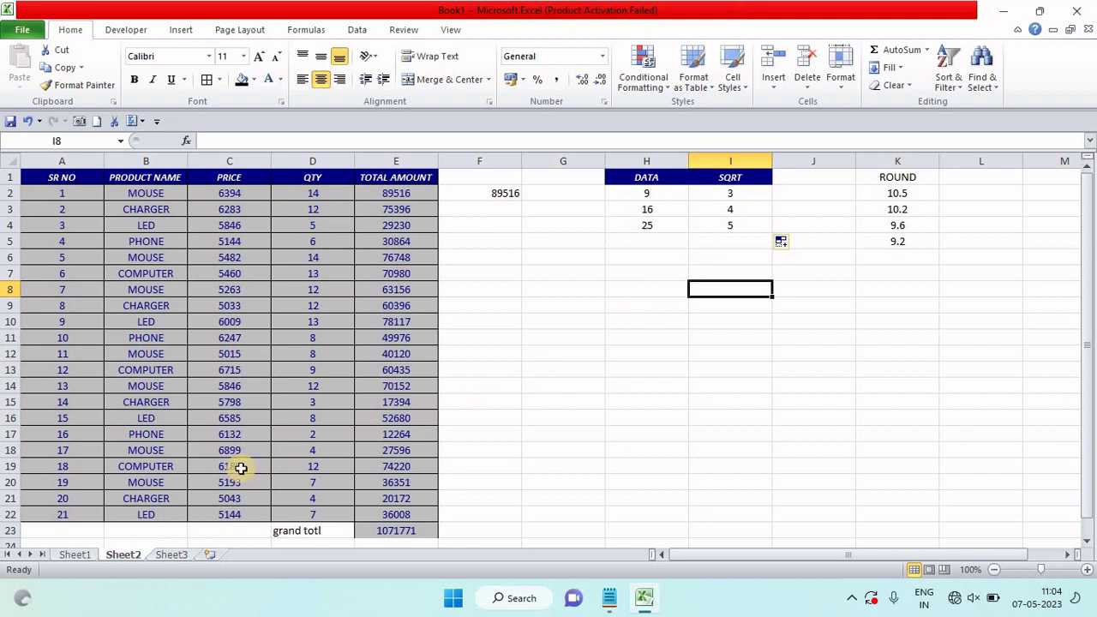
click(73, 556)
click(173, 335)
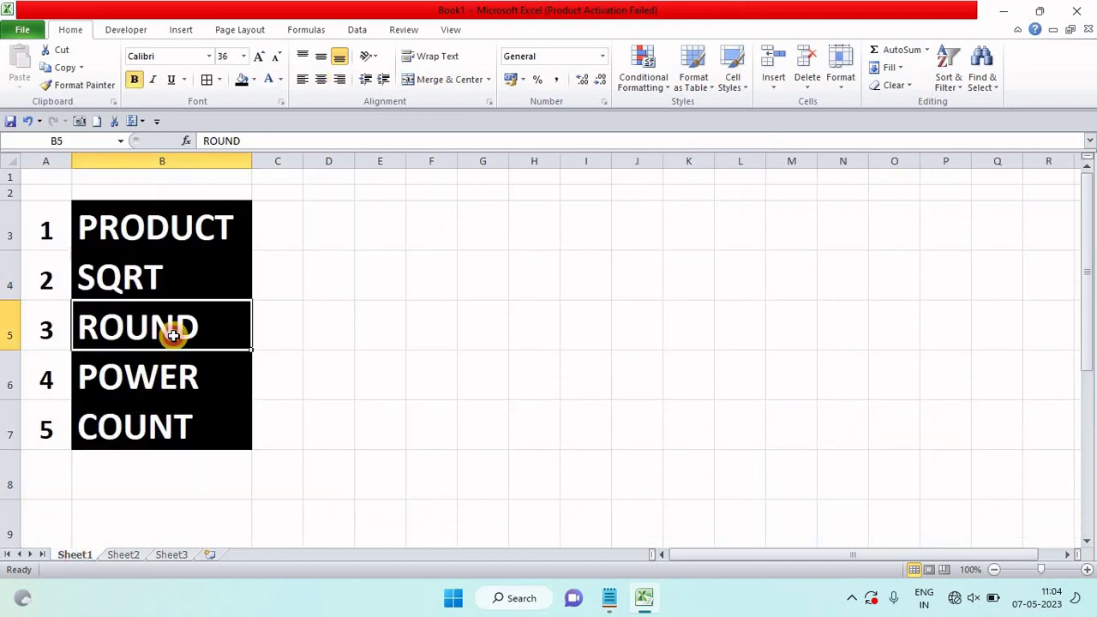
click(123, 555)
drag(915, 190, 900, 236)
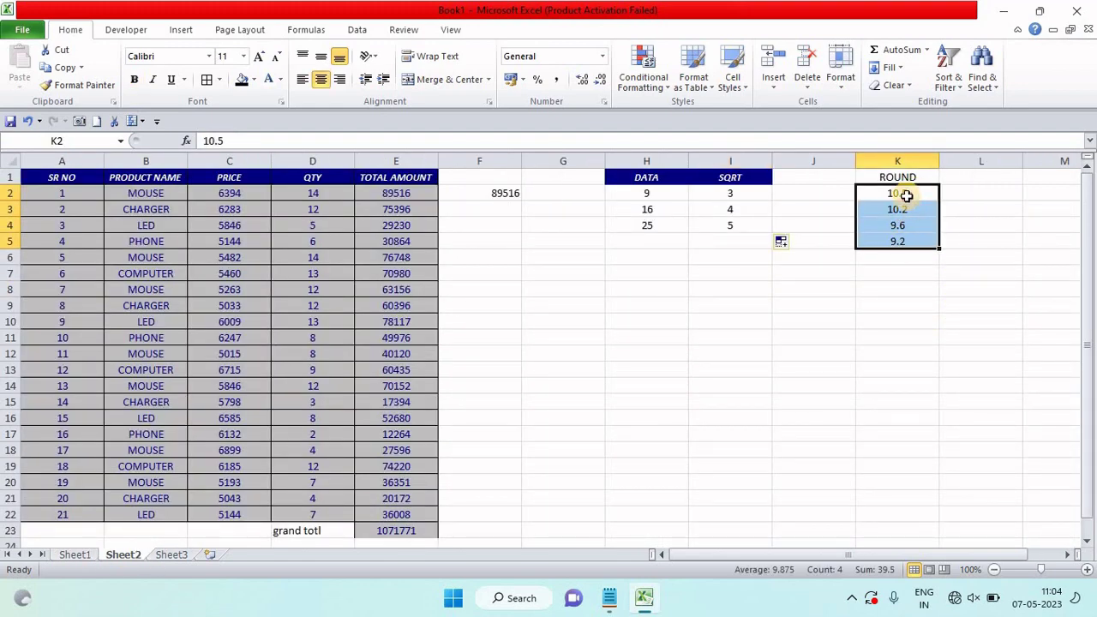
click(907, 195)
click(897, 212)
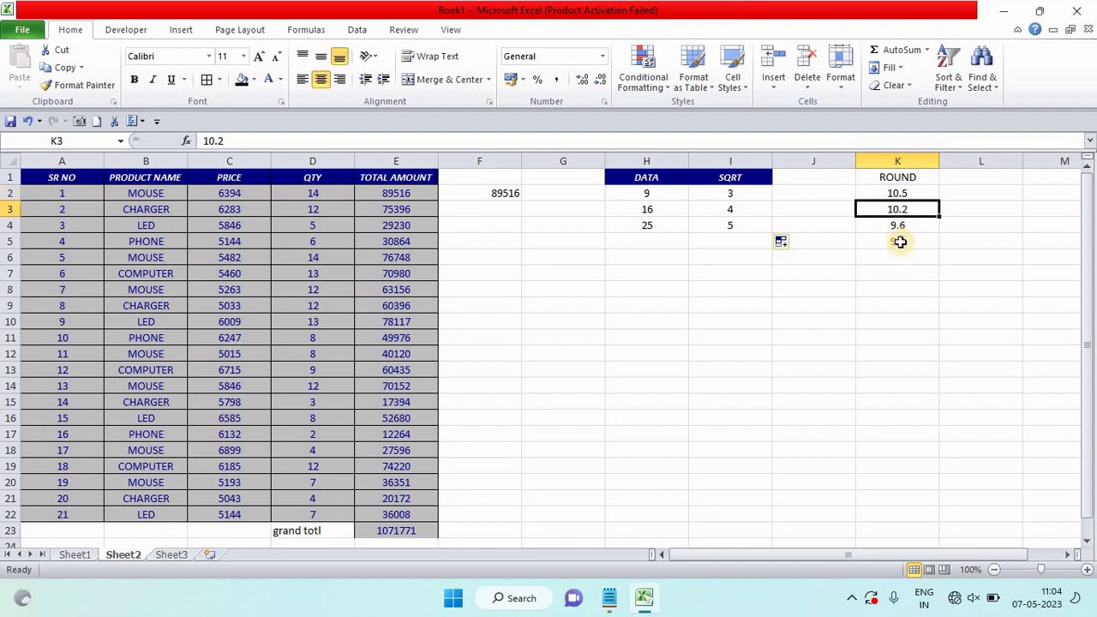
click(898, 230)
click(893, 247)
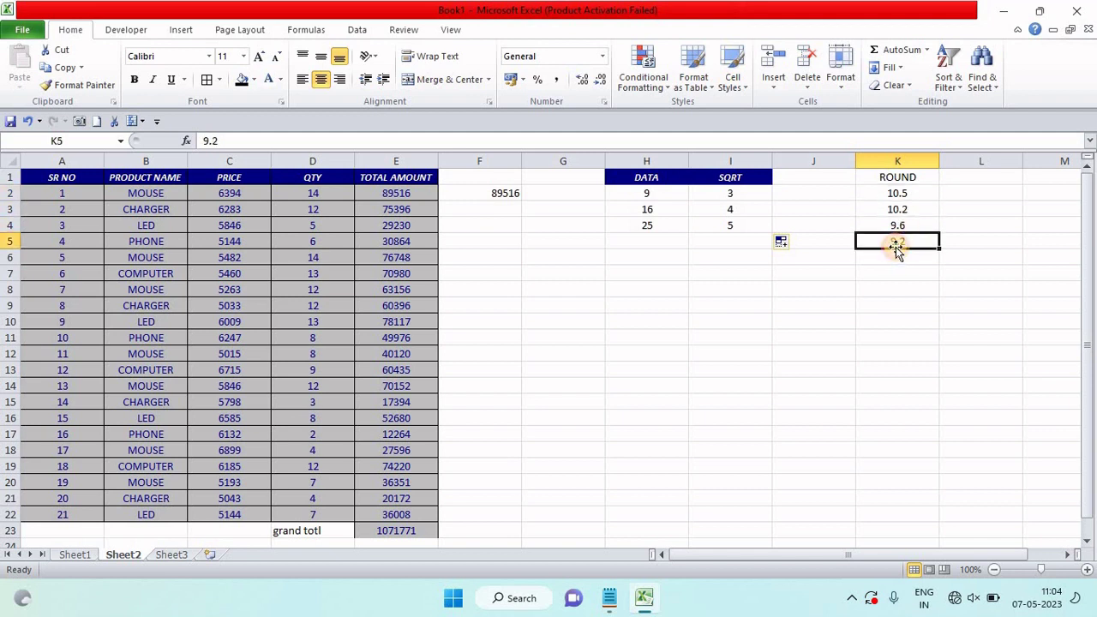
click(899, 195)
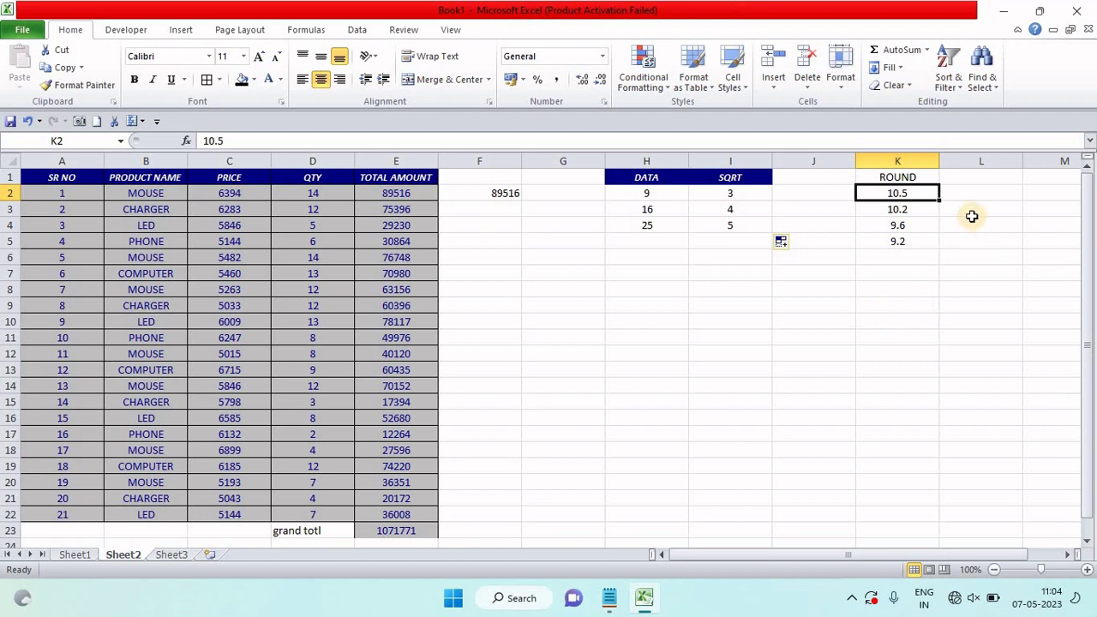
click(973, 187)
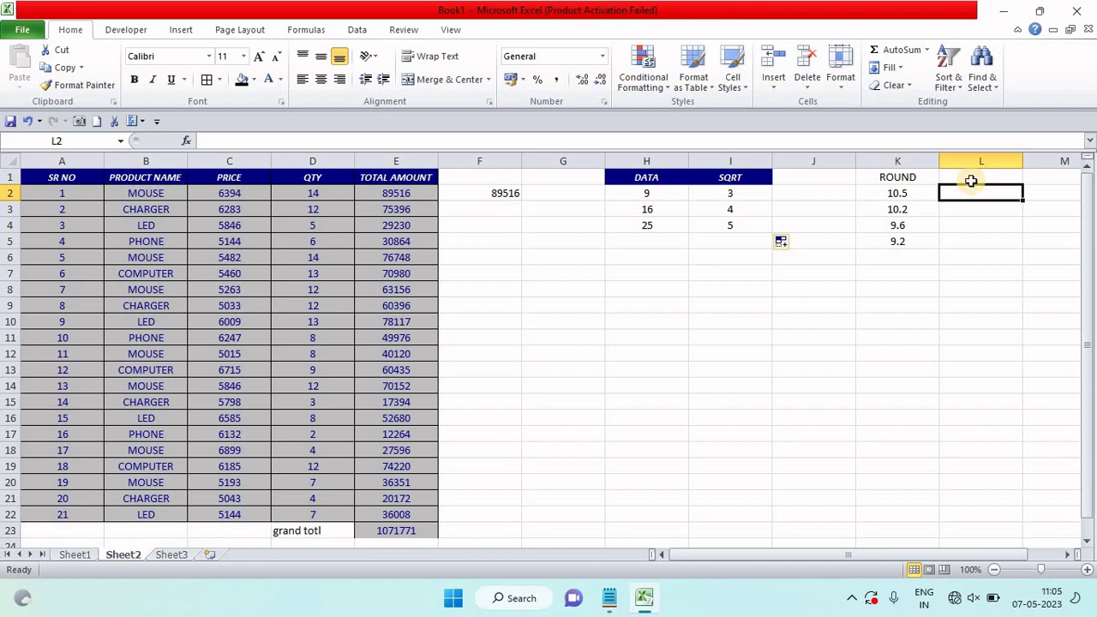
click(896, 190)
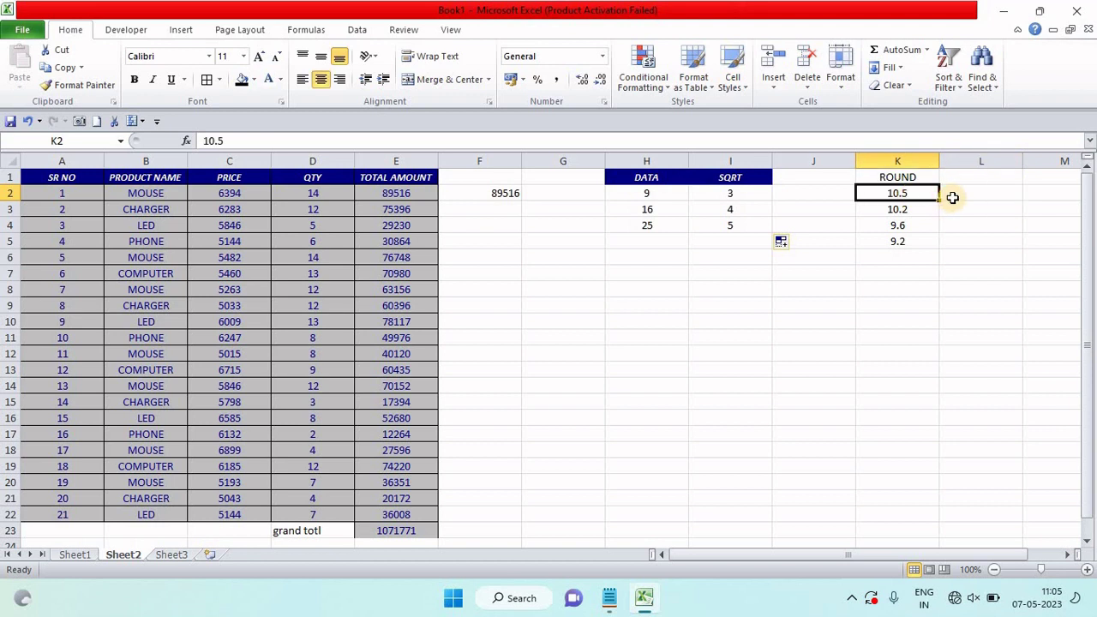
click(942, 192)
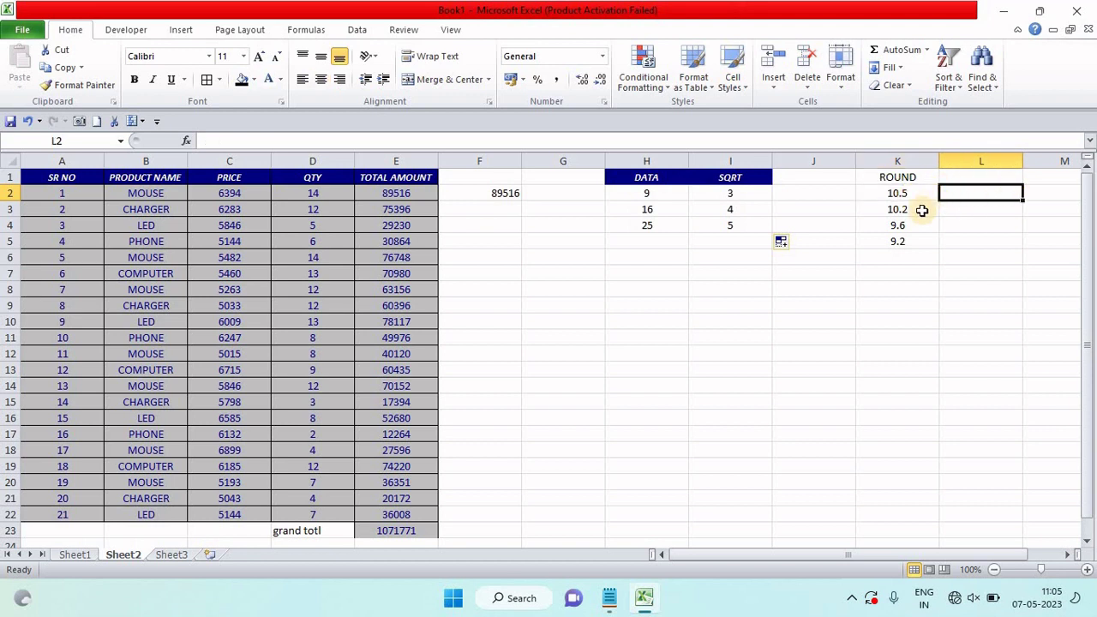
click(922, 210)
click(965, 209)
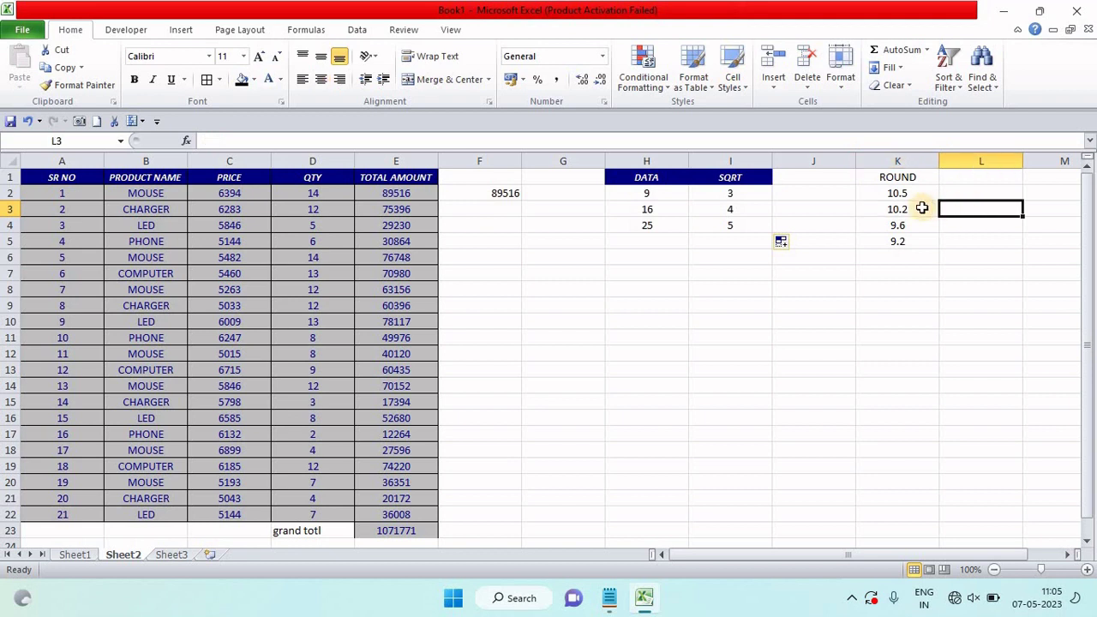
- Enter =ROUND(K2,0) in L2, rounding 10.5 to 11
click(971, 197)
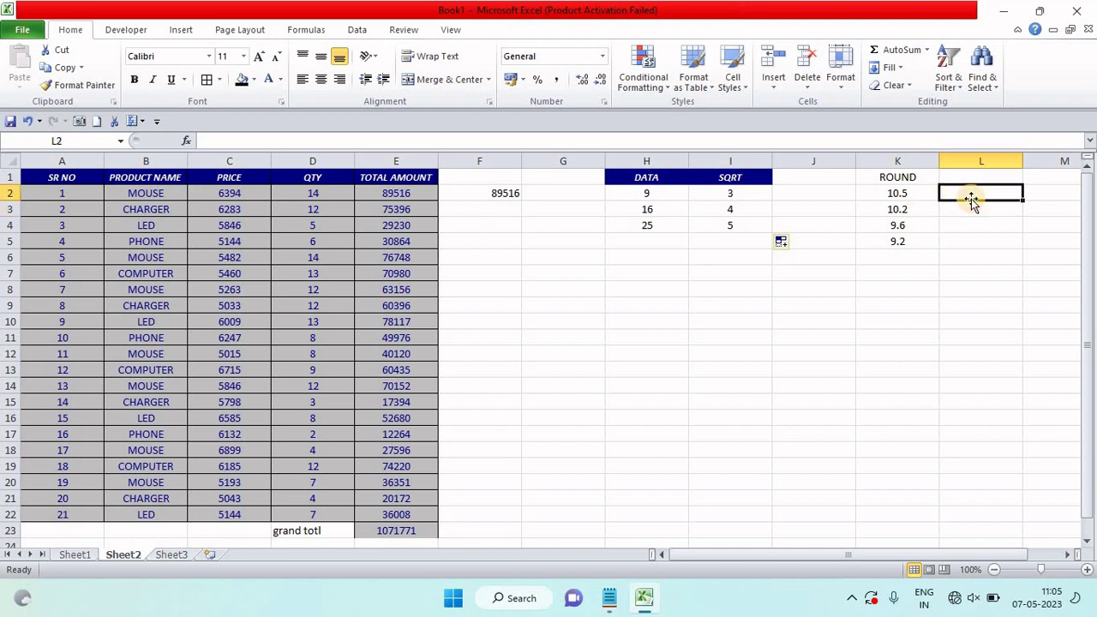
text(=ro)
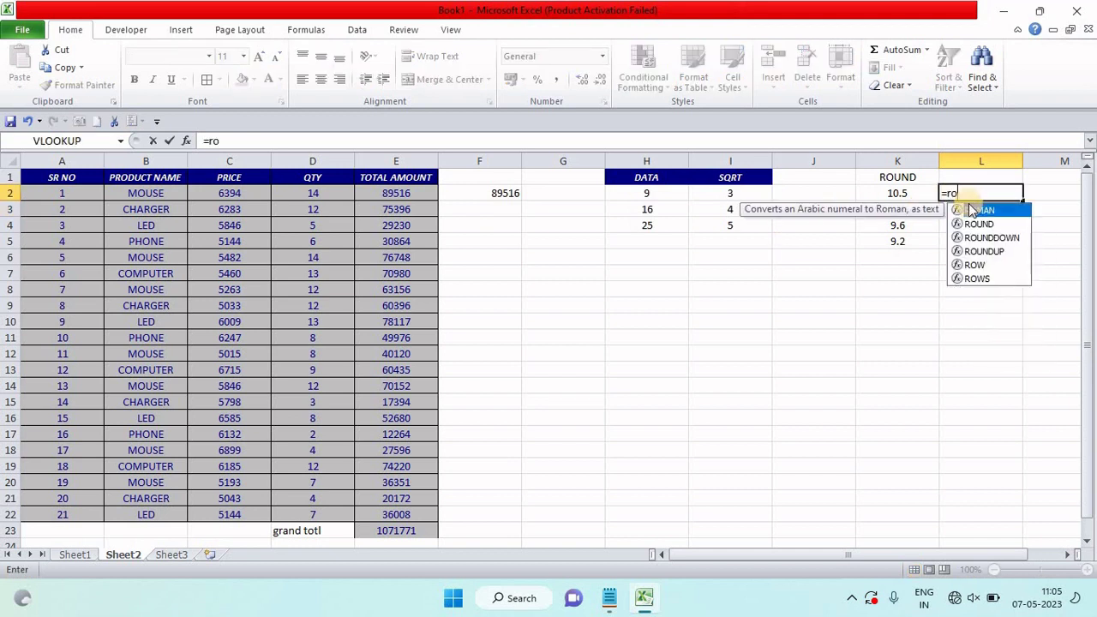
text(un)
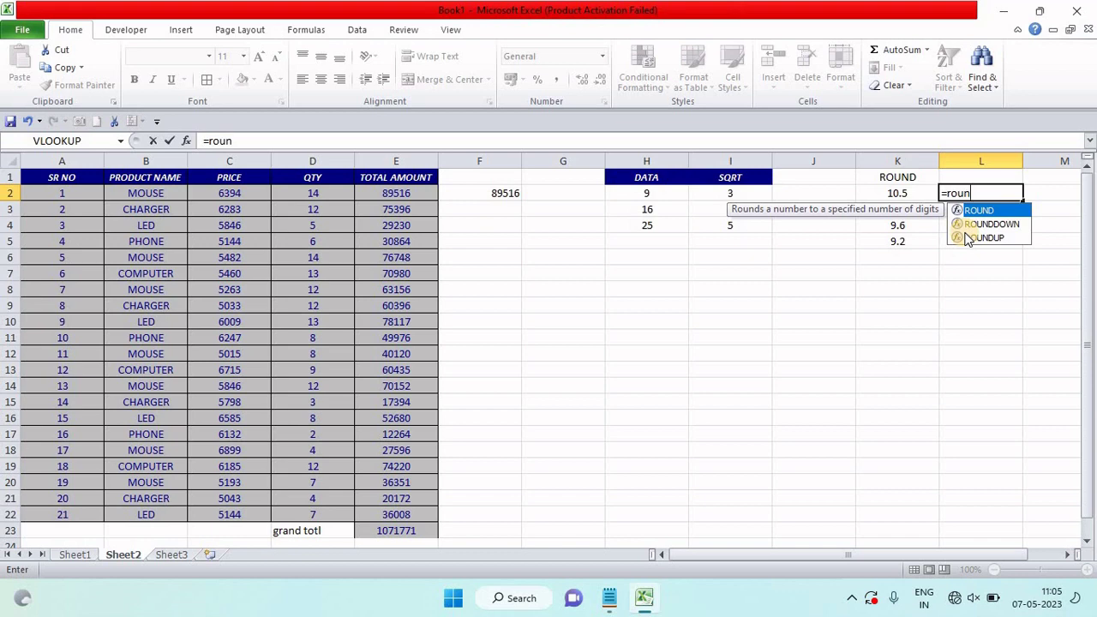
key(Tab)
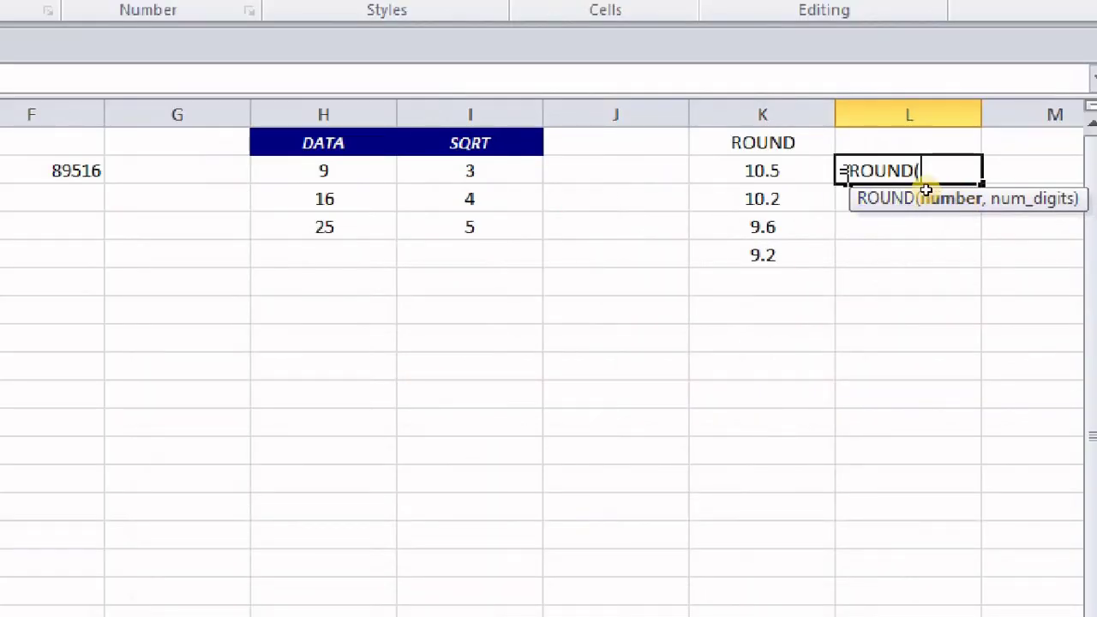
click(795, 174)
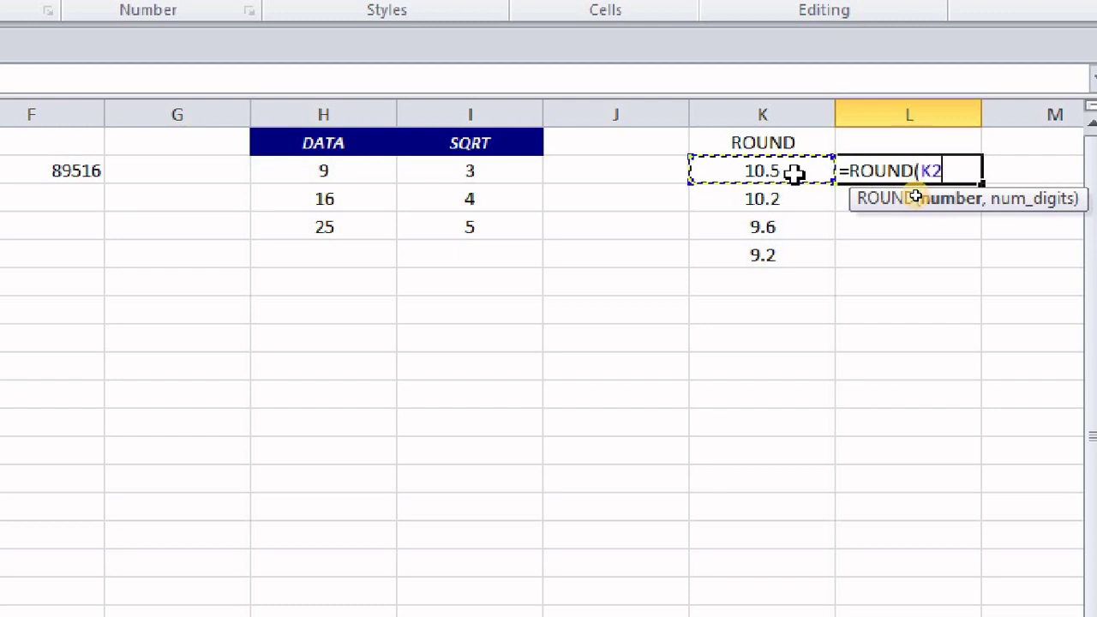
text(,0)
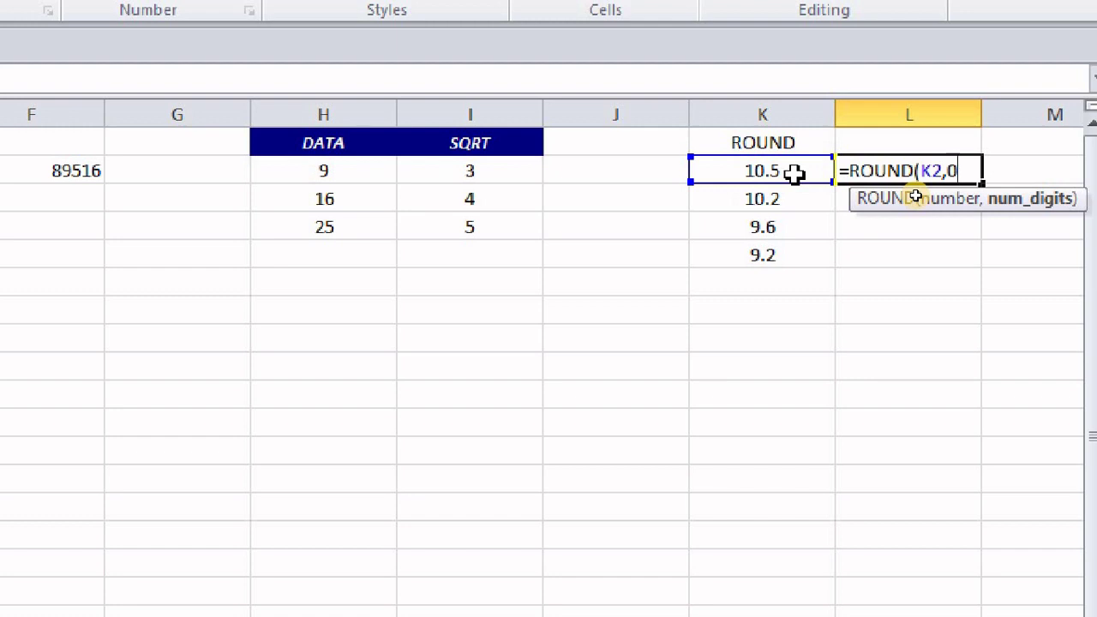
key(Return)
- Fill the ROUND formula down to L5 and check the results 10, 10 and 9
click(803, 172)
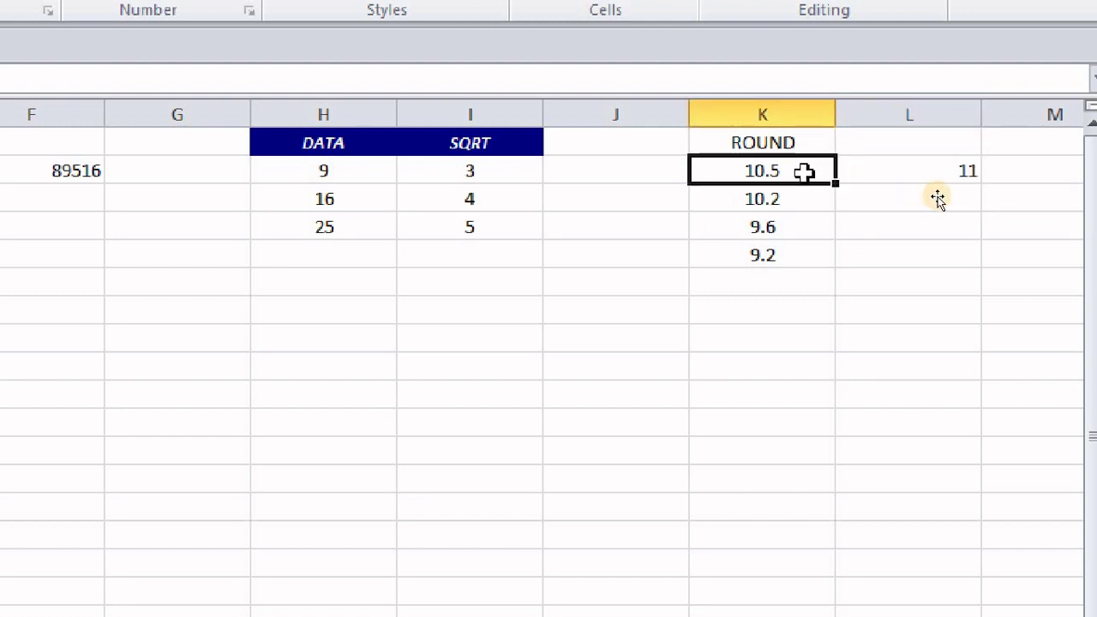
click(914, 174)
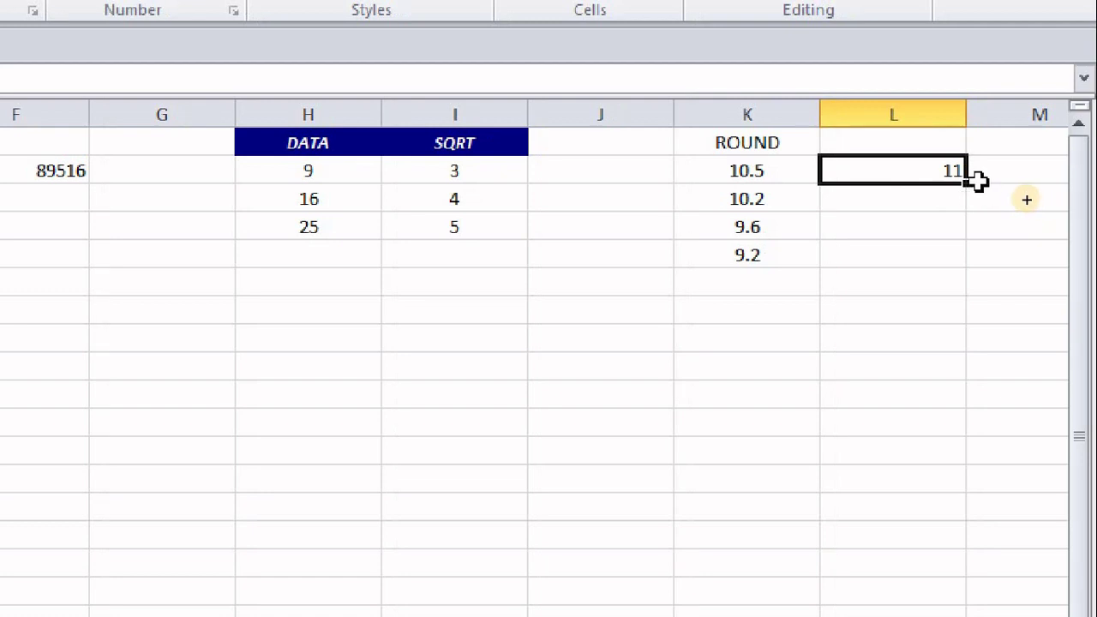
double_click(967, 184)
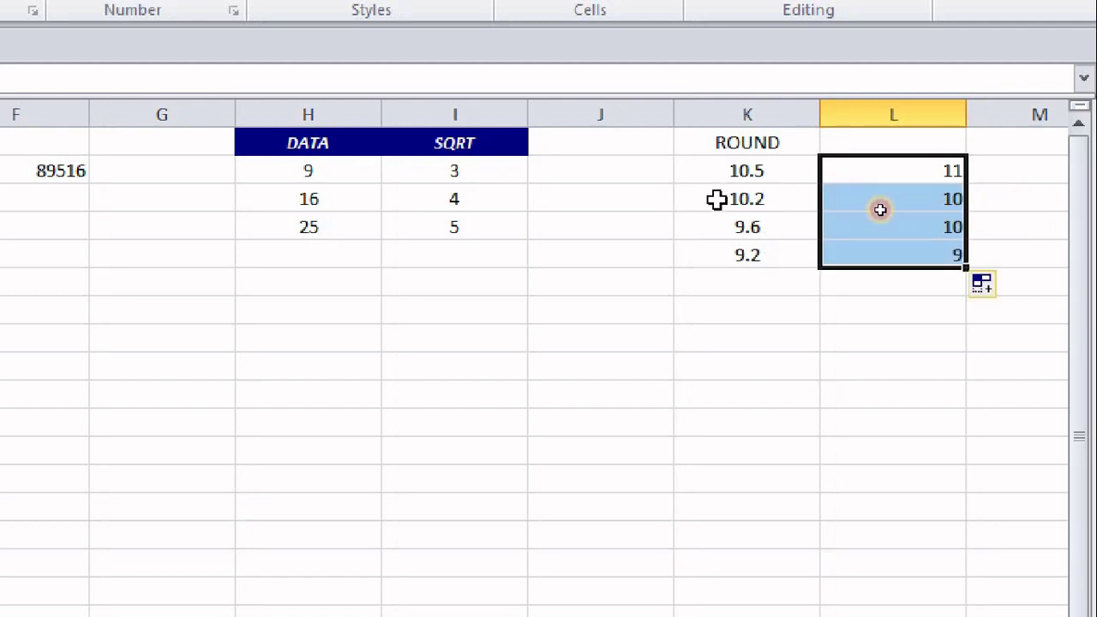
click(744, 199)
click(892, 205)
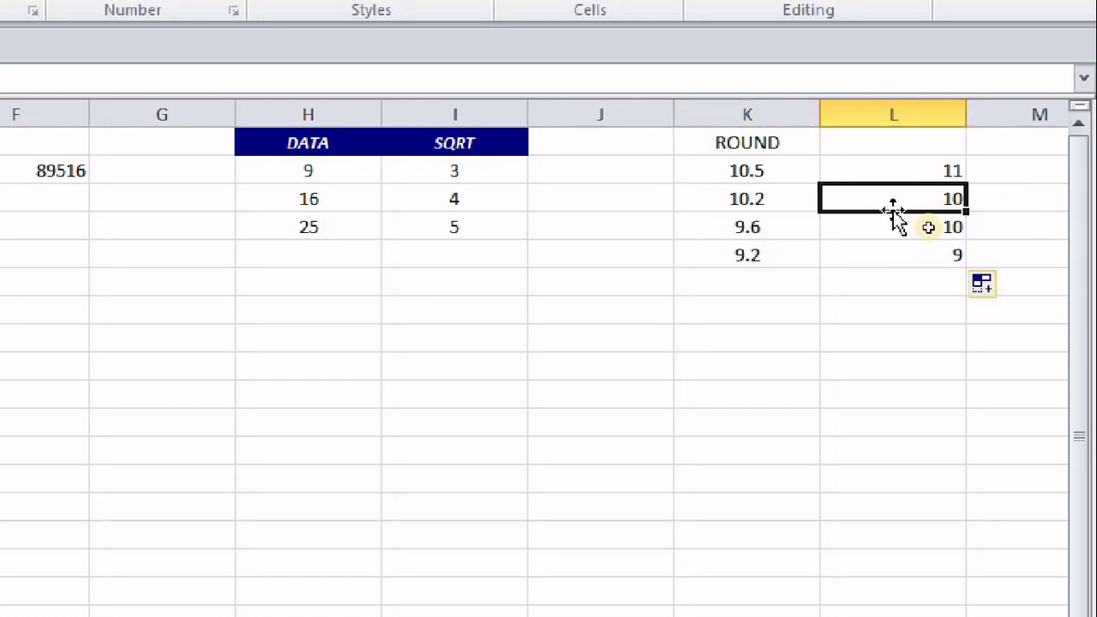
click(773, 227)
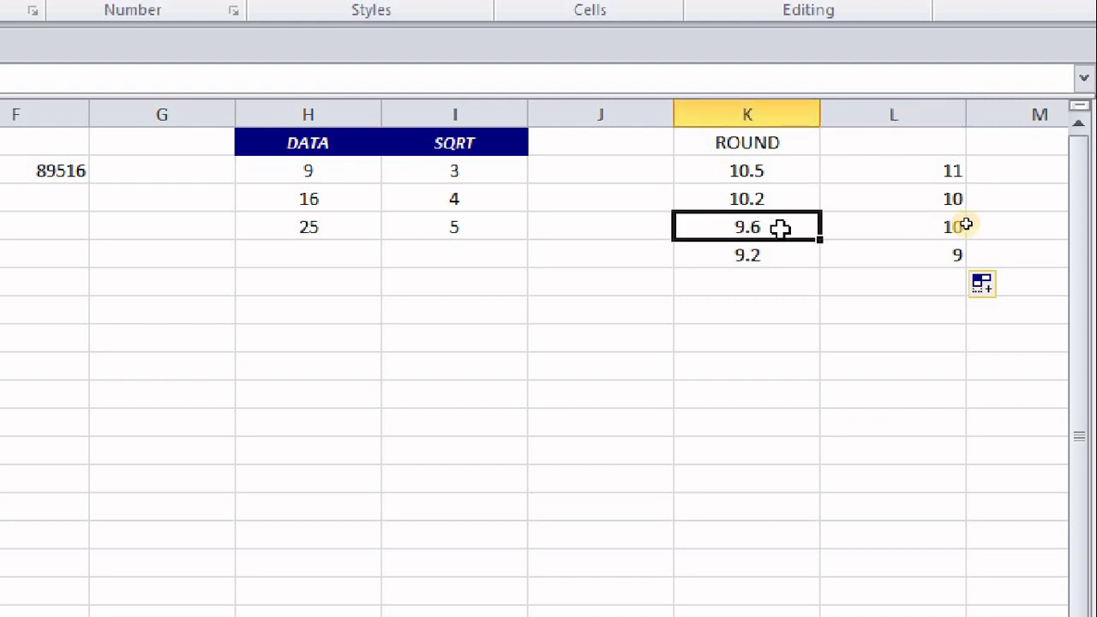
click(908, 227)
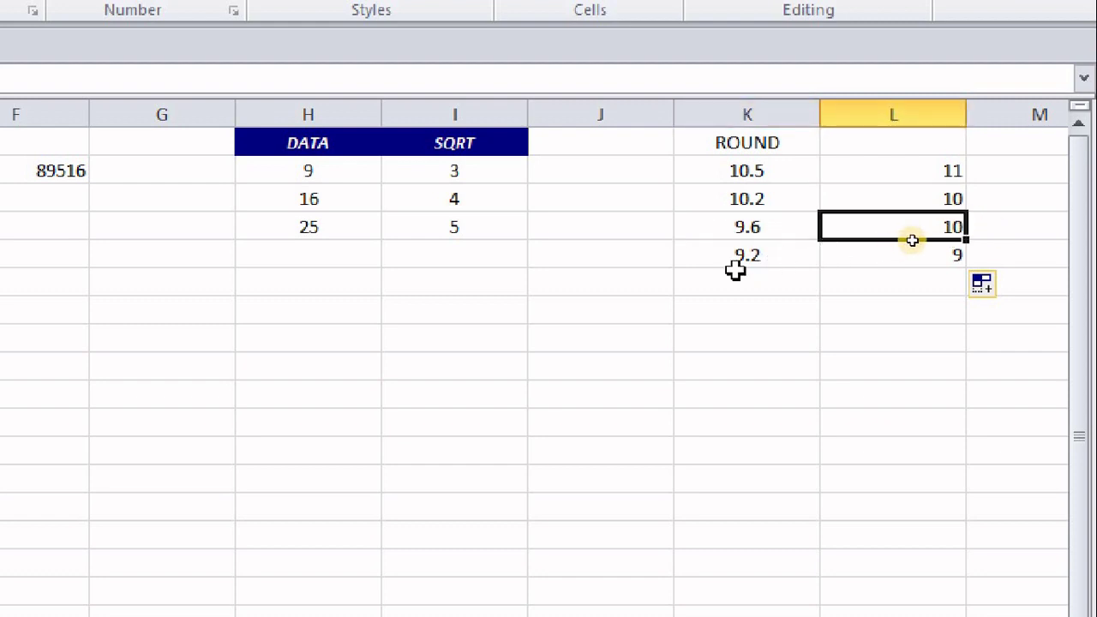
click(773, 253)
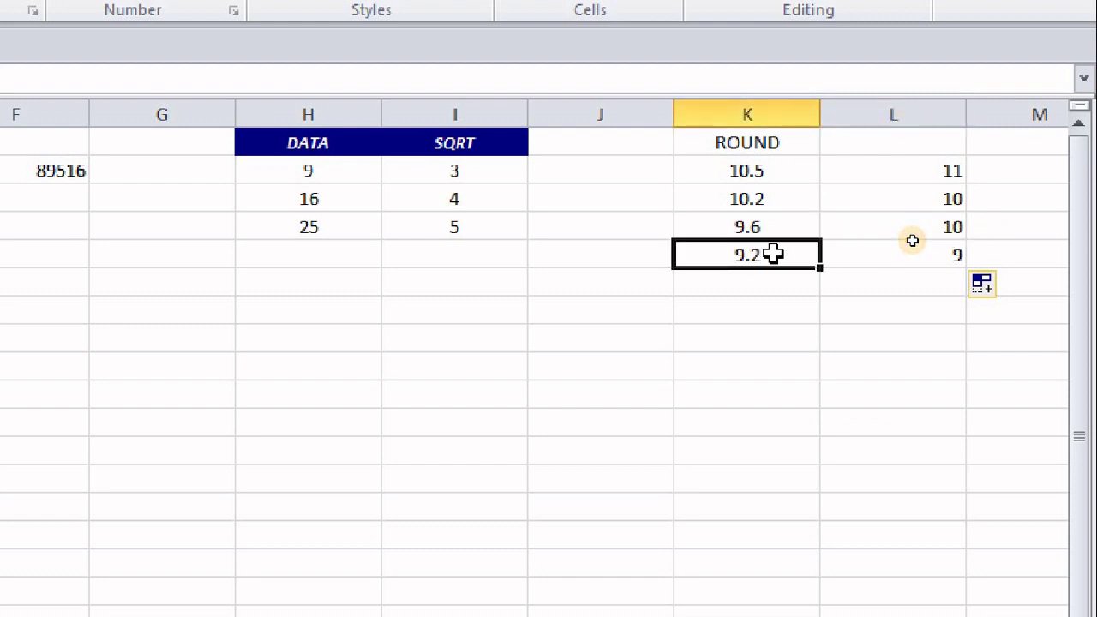
click(876, 260)
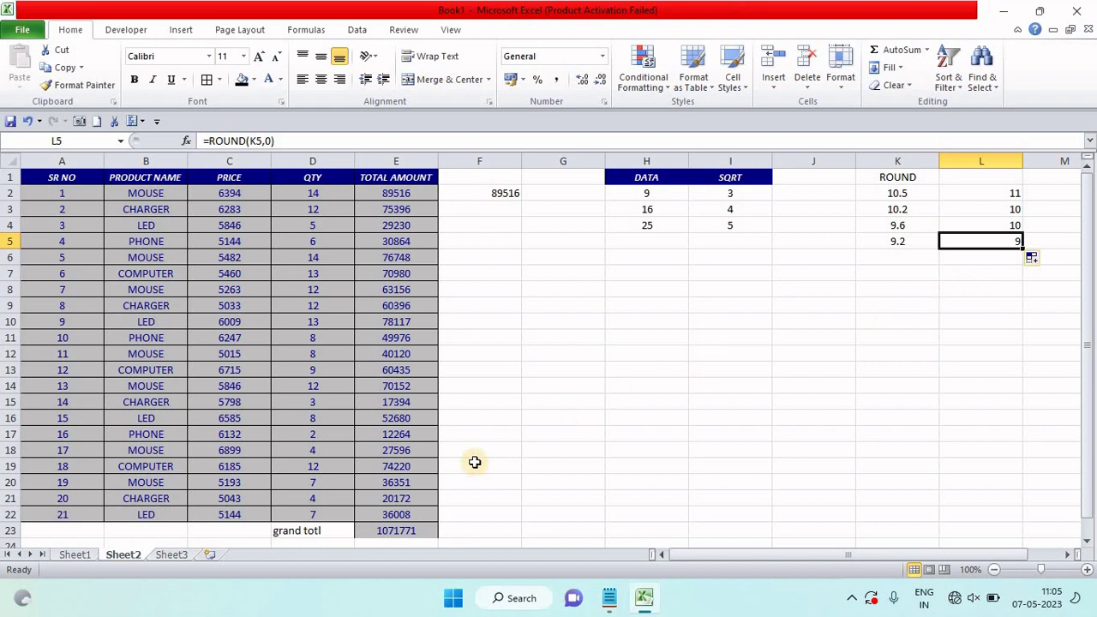
- Check POWER on Sheet1, then type the heading 'data' in H11 on Sheet2
click(75, 552)
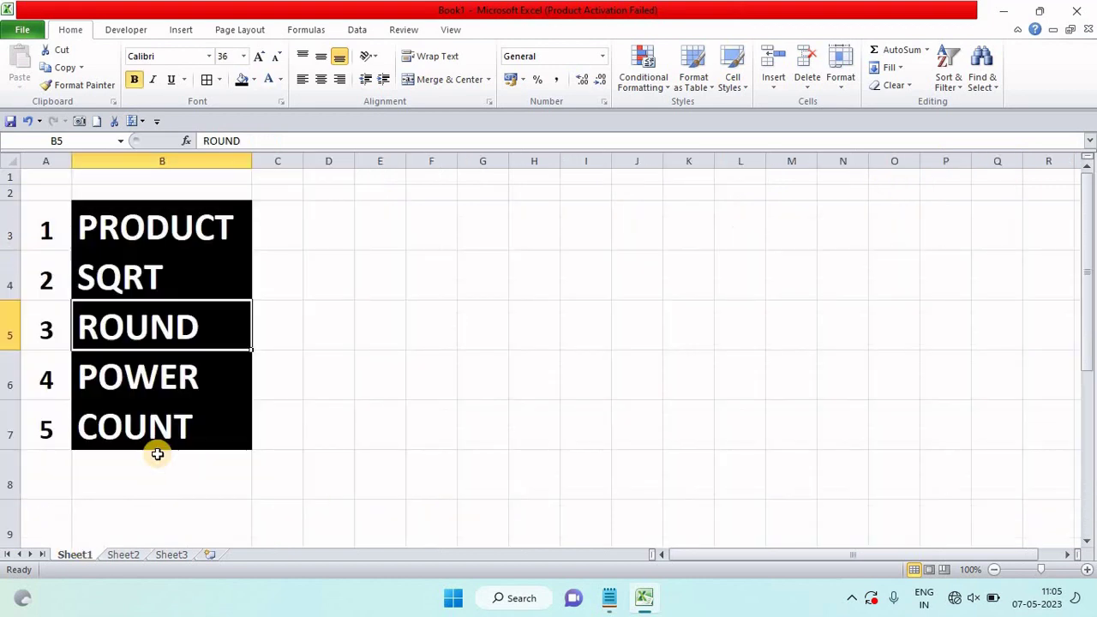
click(171, 380)
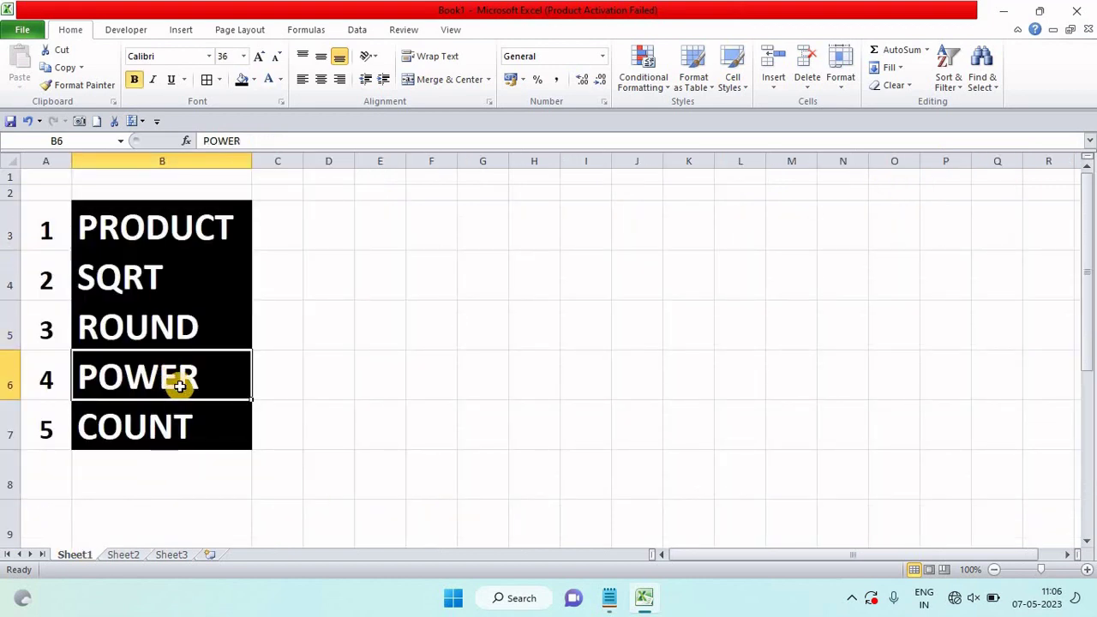
click(129, 556)
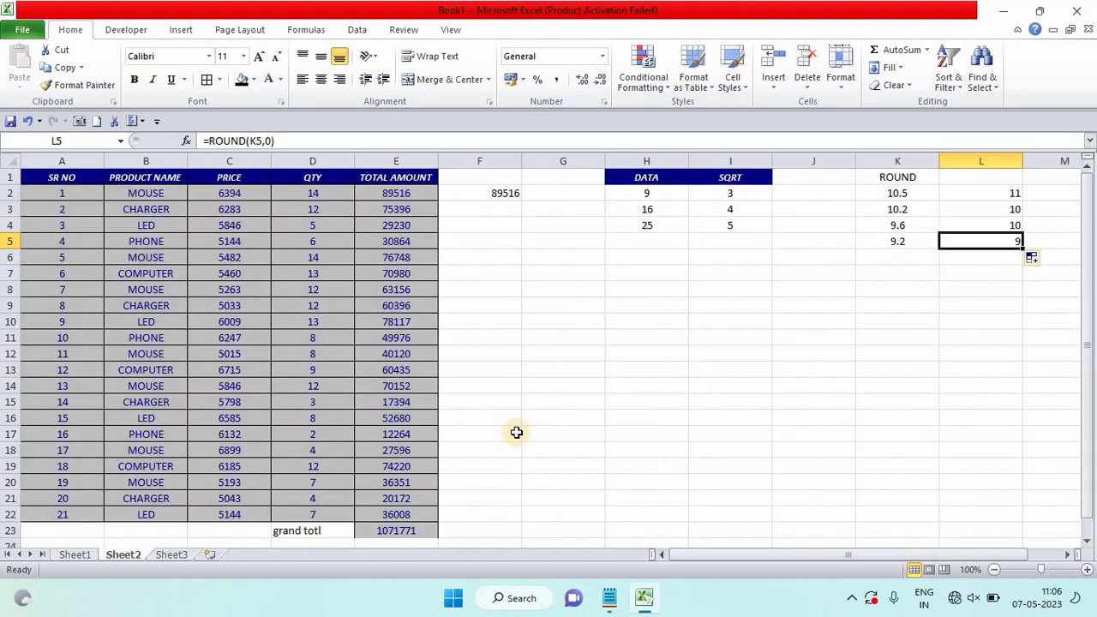
click(645, 336)
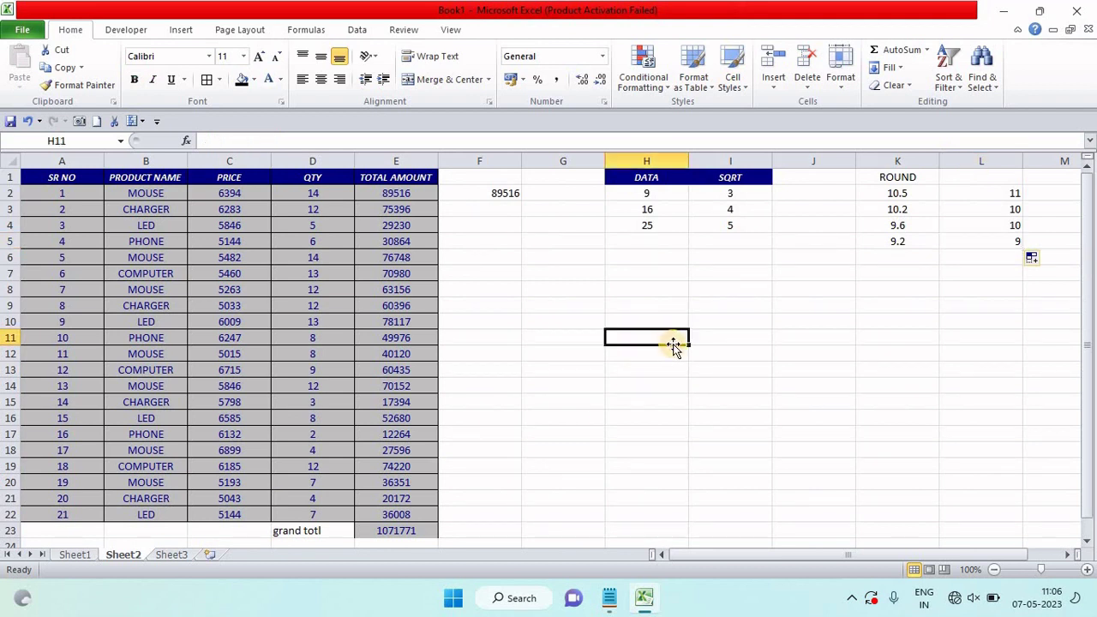
text(data)
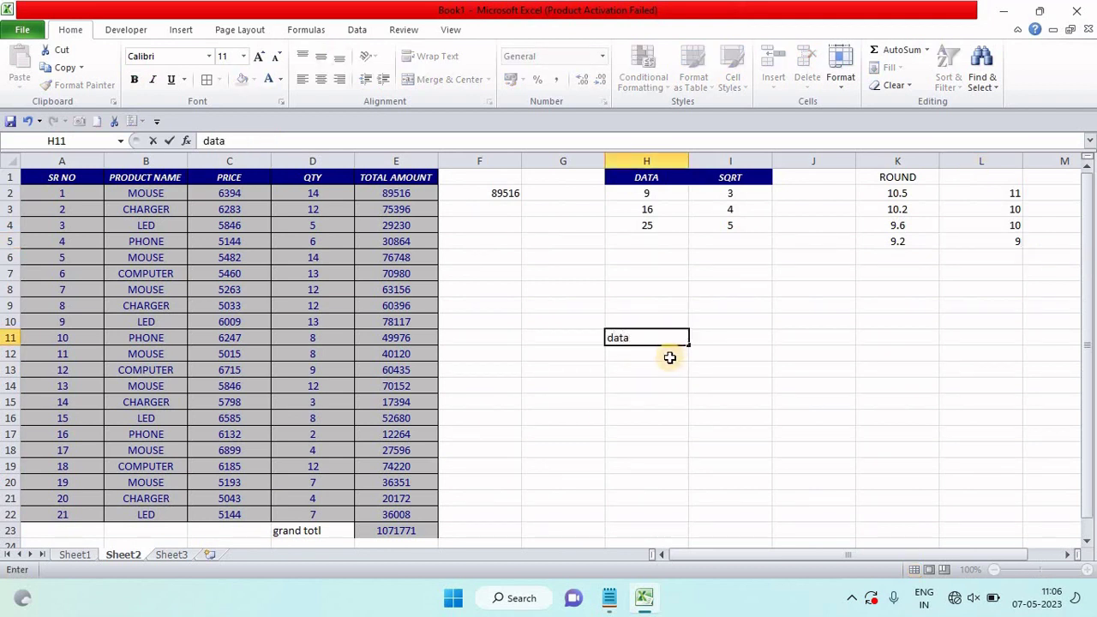
key(Return)
- Enter 5, 3, 6 and 4 in H12:H15
text(5)
key(Return)
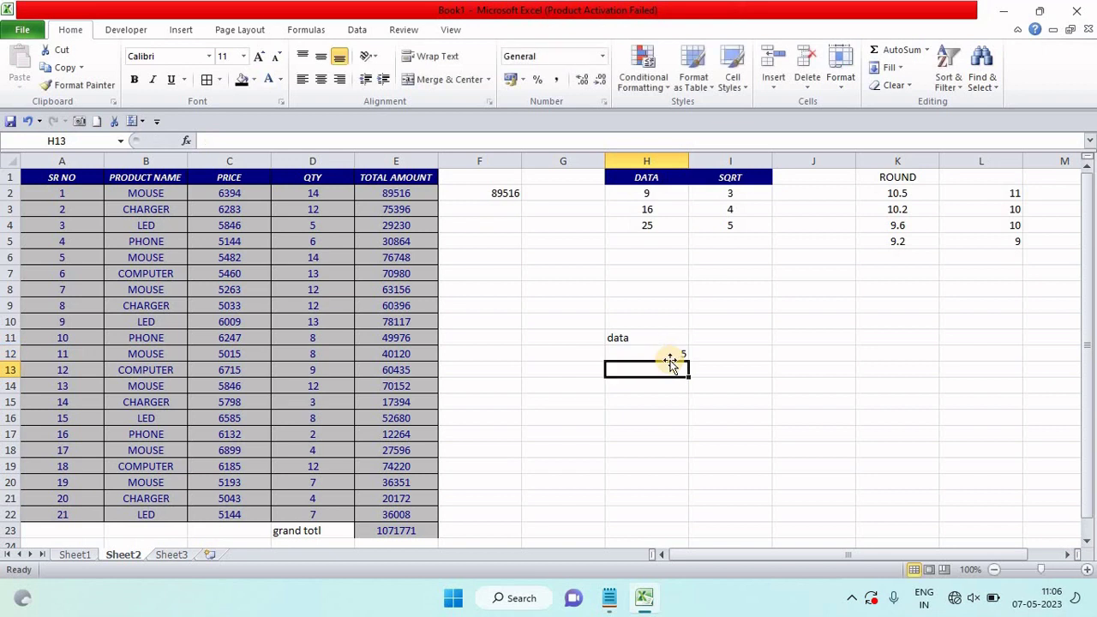
text(3)
key(Return)
text(6)
key(Return)
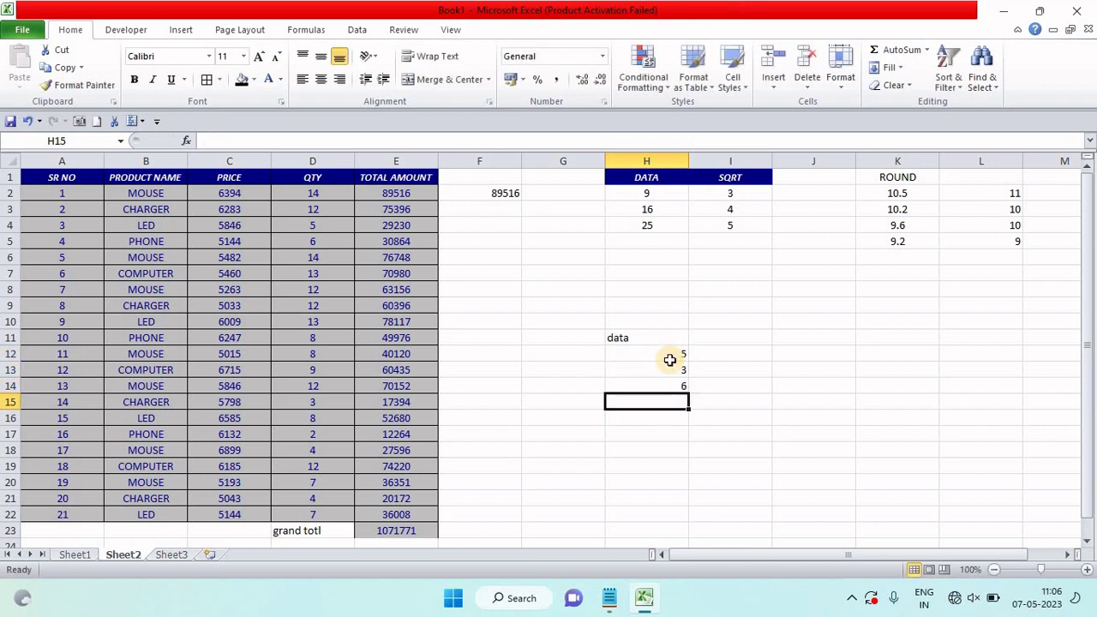
text(4)
key(Return)
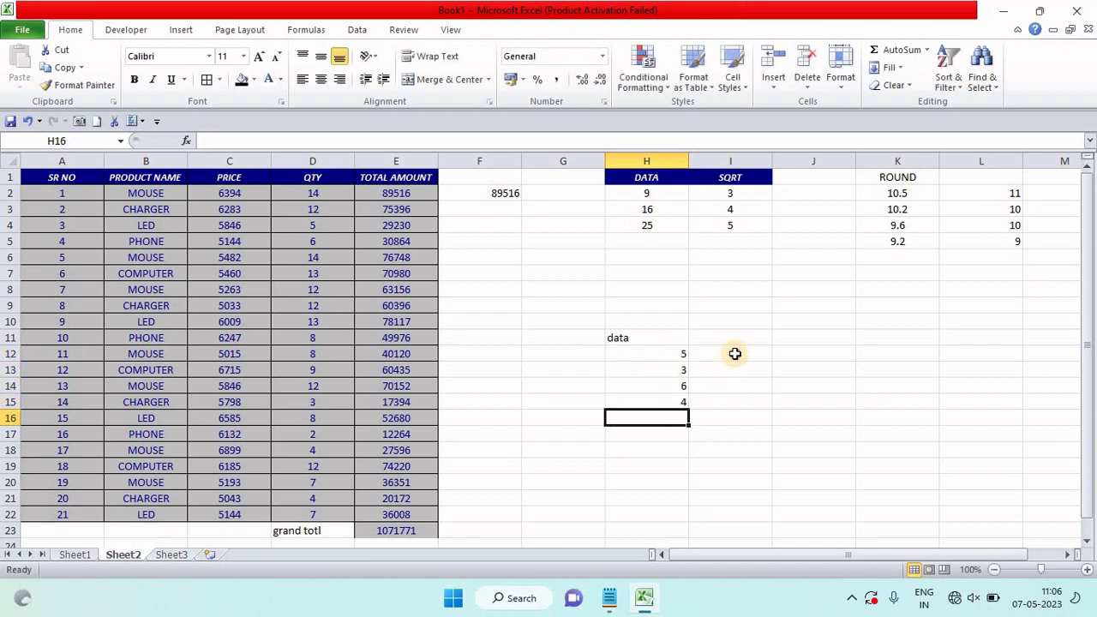
- Check cells H12 through I14 and re-enter 3 in H13
click(734, 353)
click(677, 354)
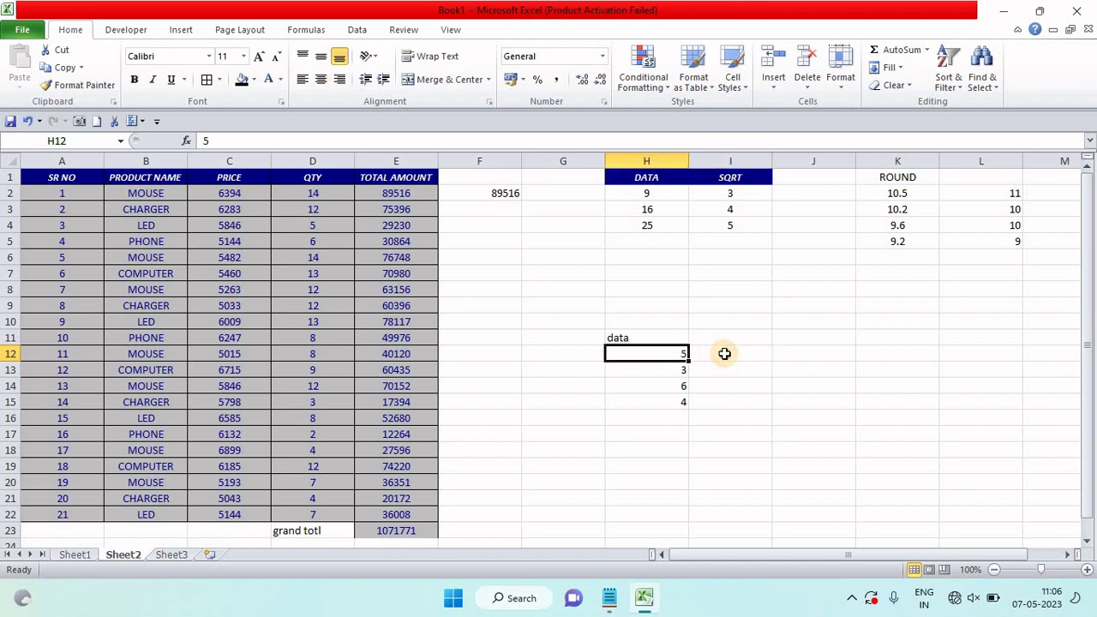
click(722, 352)
click(679, 370)
text(3)
click(725, 372)
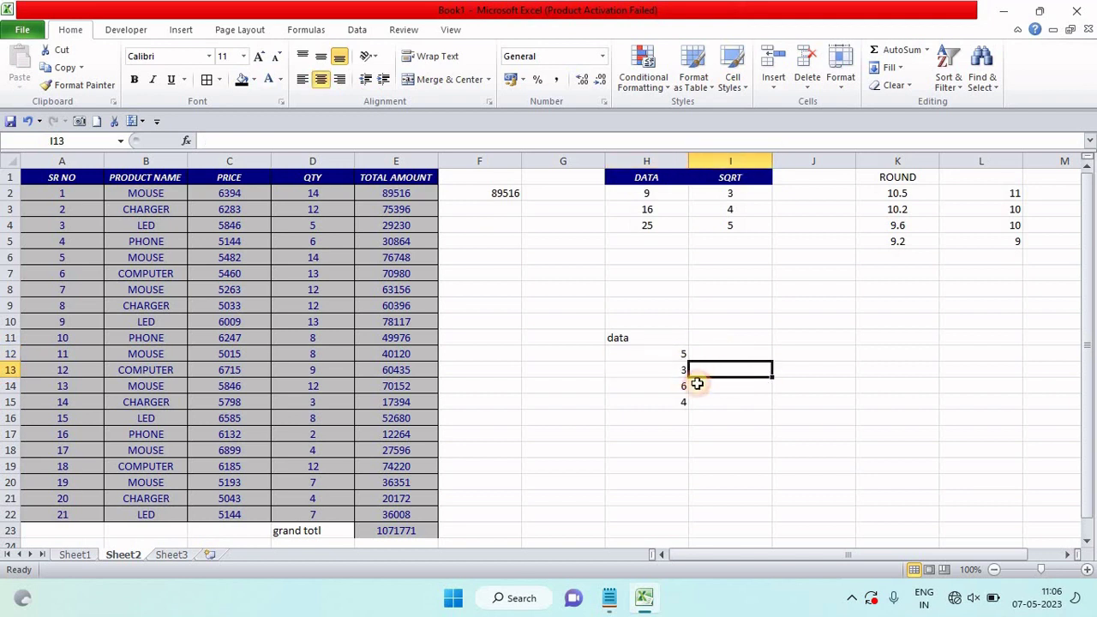
click(669, 388)
click(717, 386)
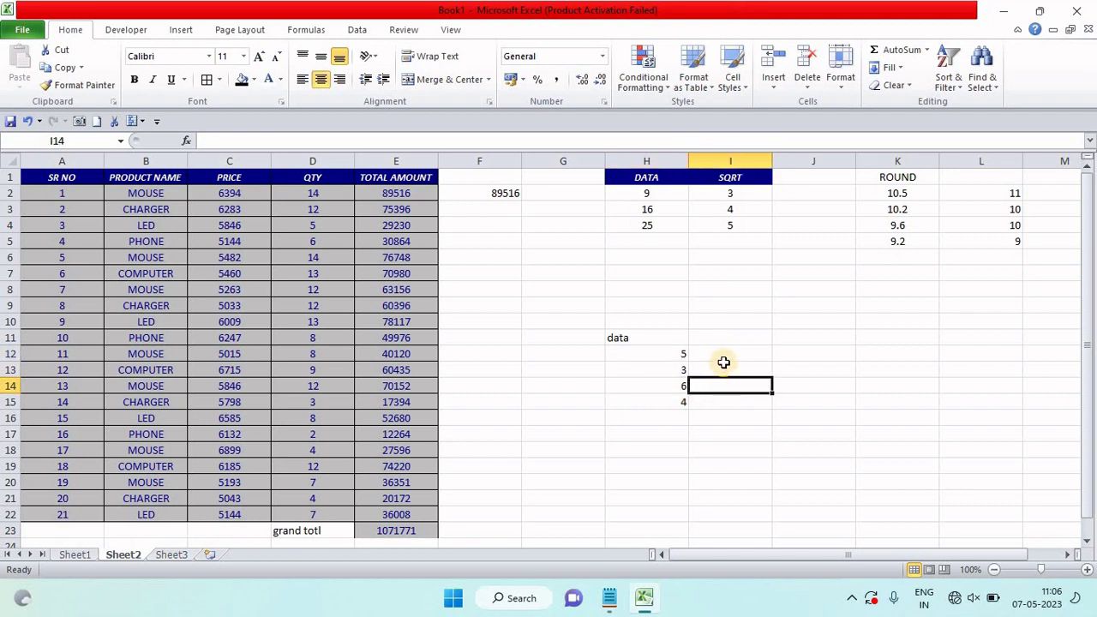
- Enter the exponents 3, 2, 4 and 2 in I12:I15 beside the data
click(724, 353)
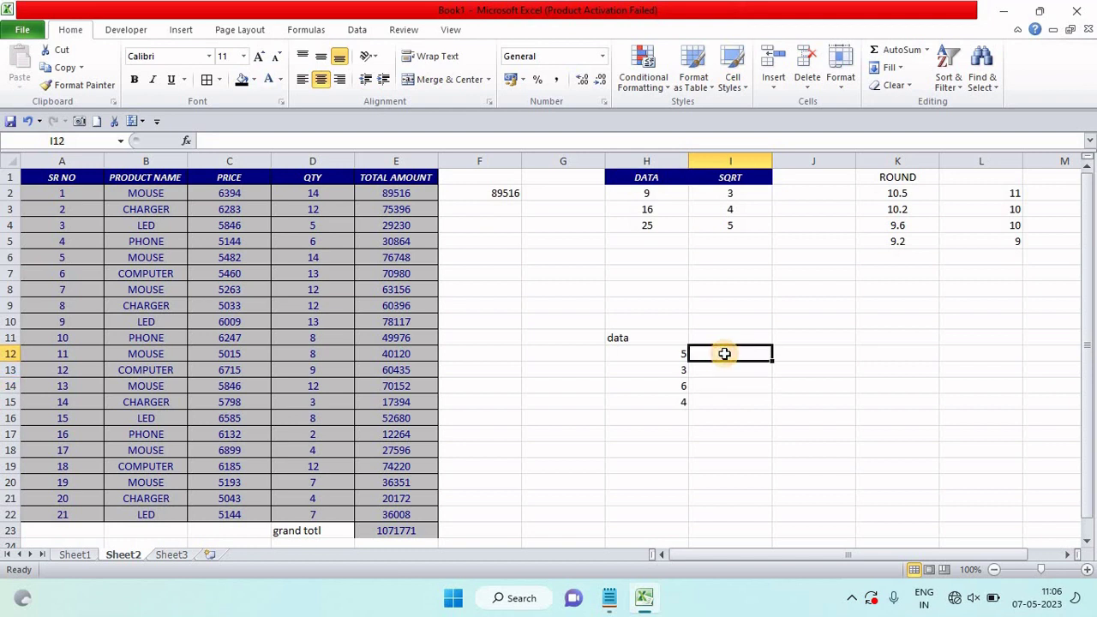
text(3)
click(724, 371)
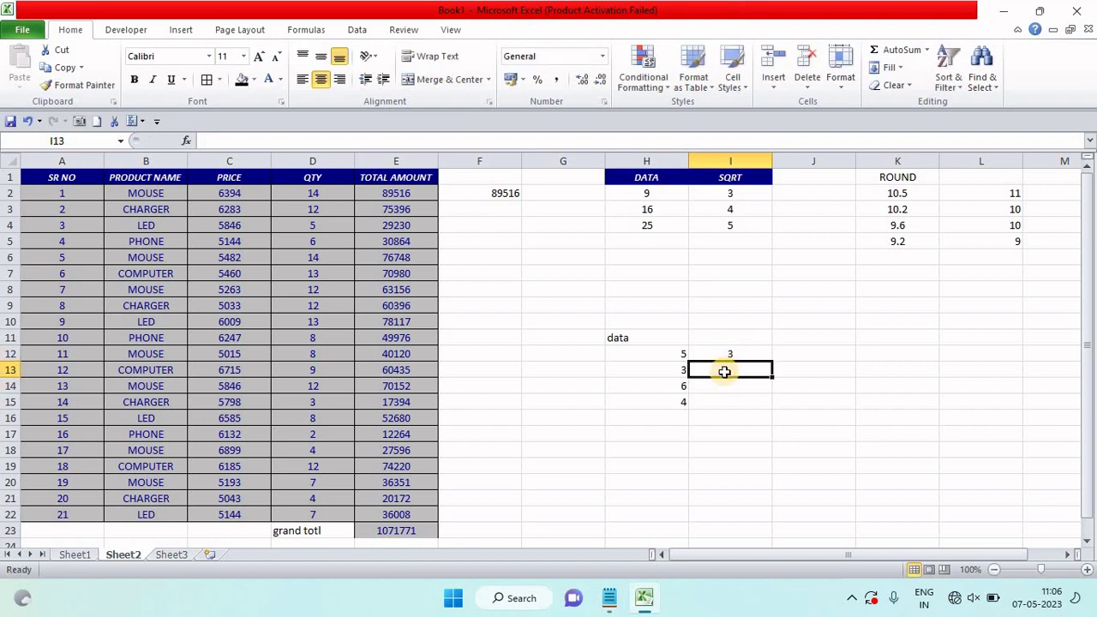
text(2)
click(721, 390)
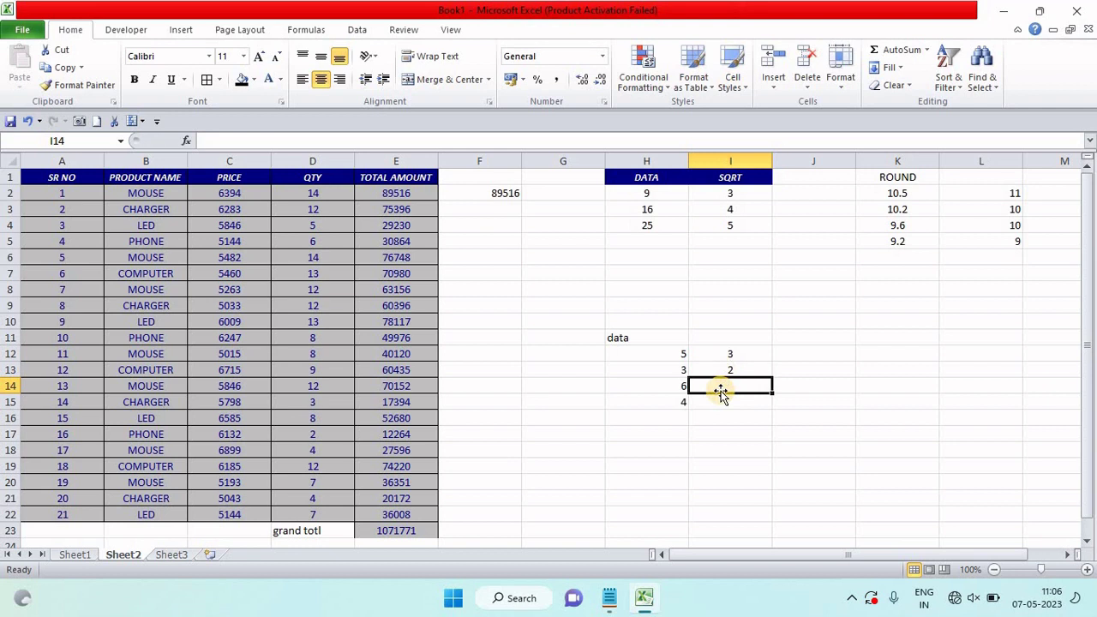
text(4)
key(Return)
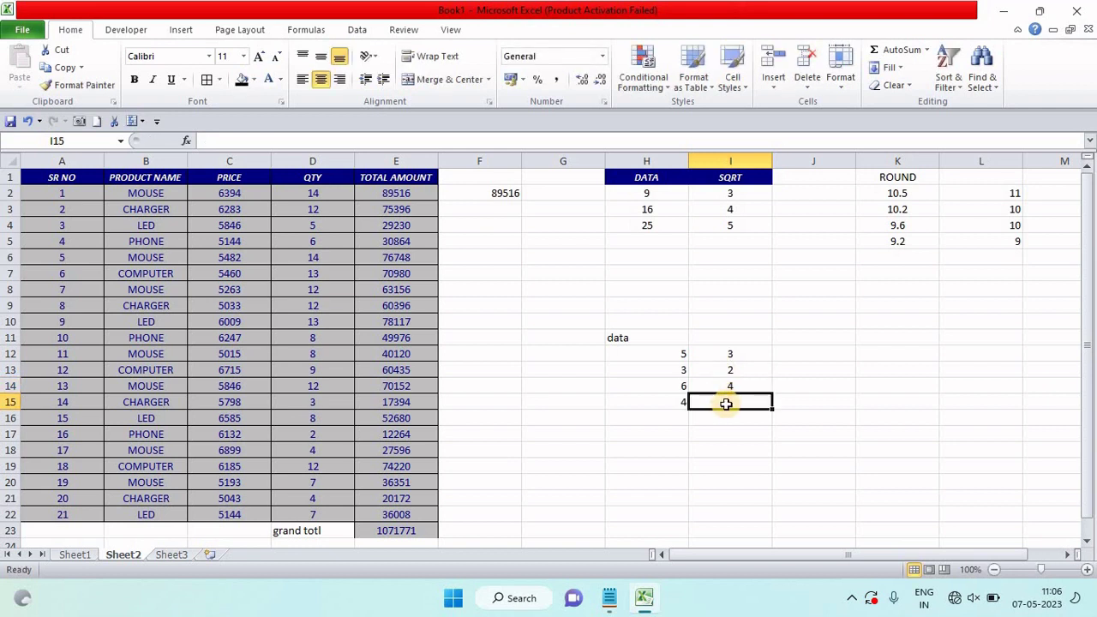
text(2)
key(Return)
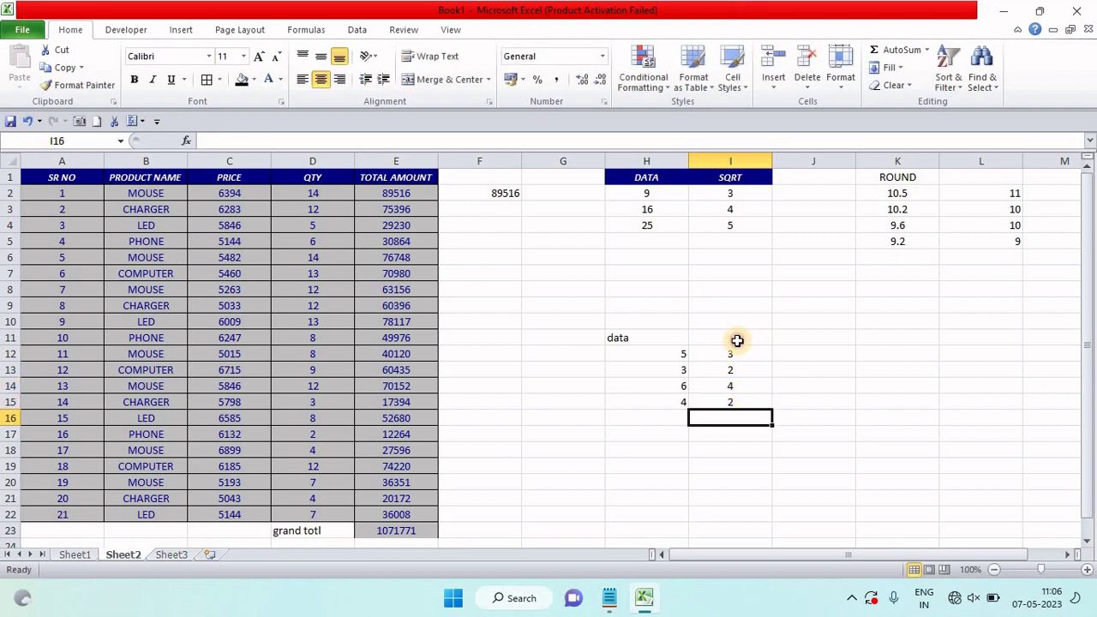
click(737, 340)
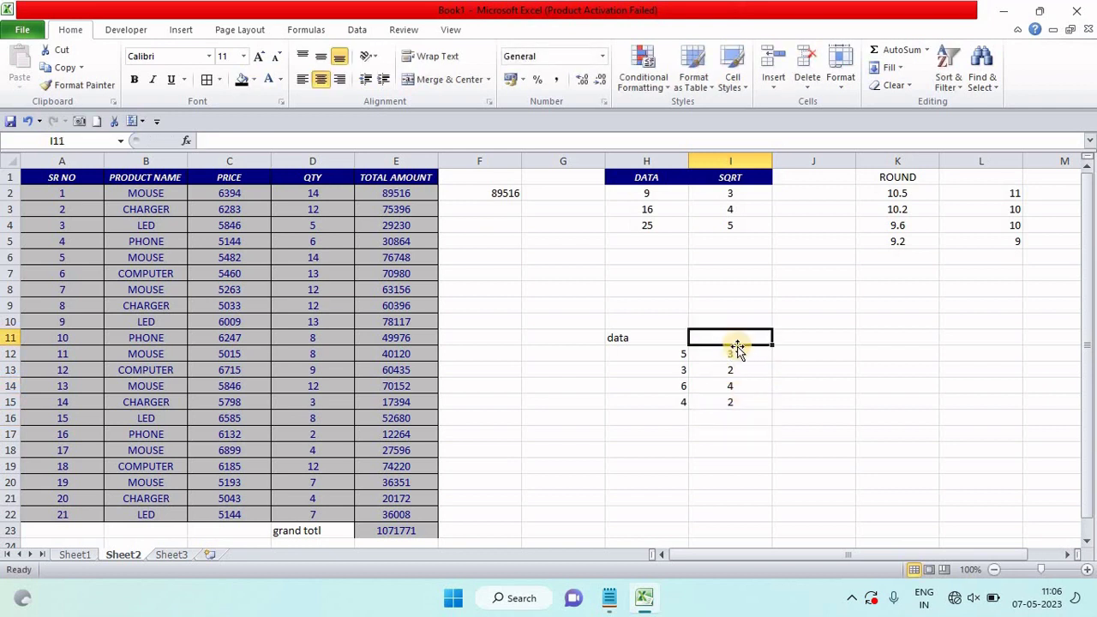
- Add a 'result' heading in J11 and enter =POWER(H12,I12) in J12, giving 125
click(813, 347)
text(res)
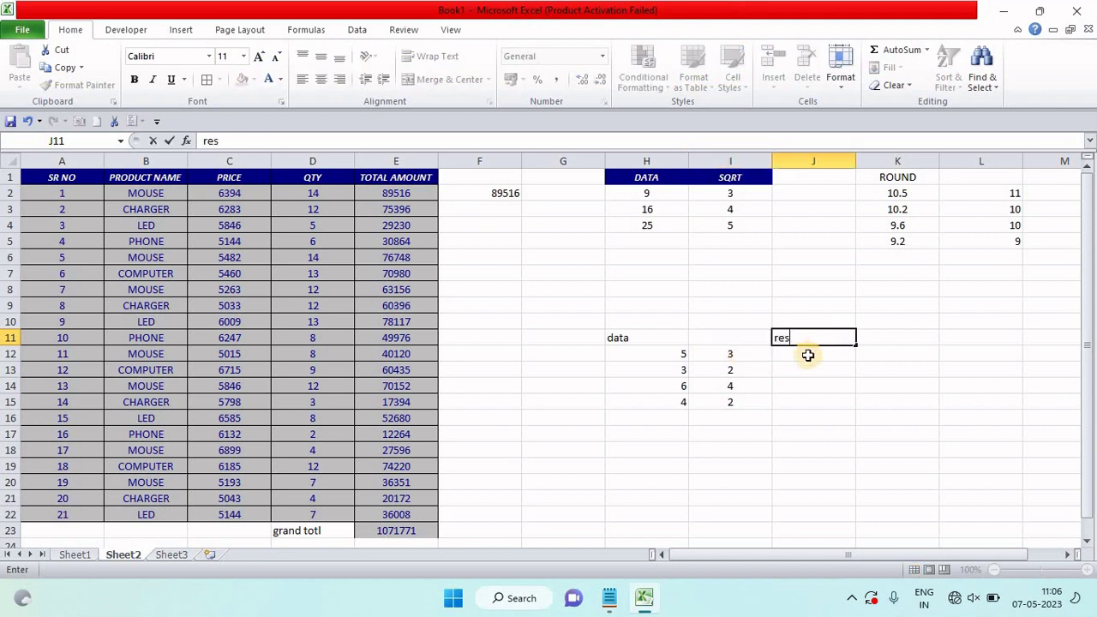
text(ult)
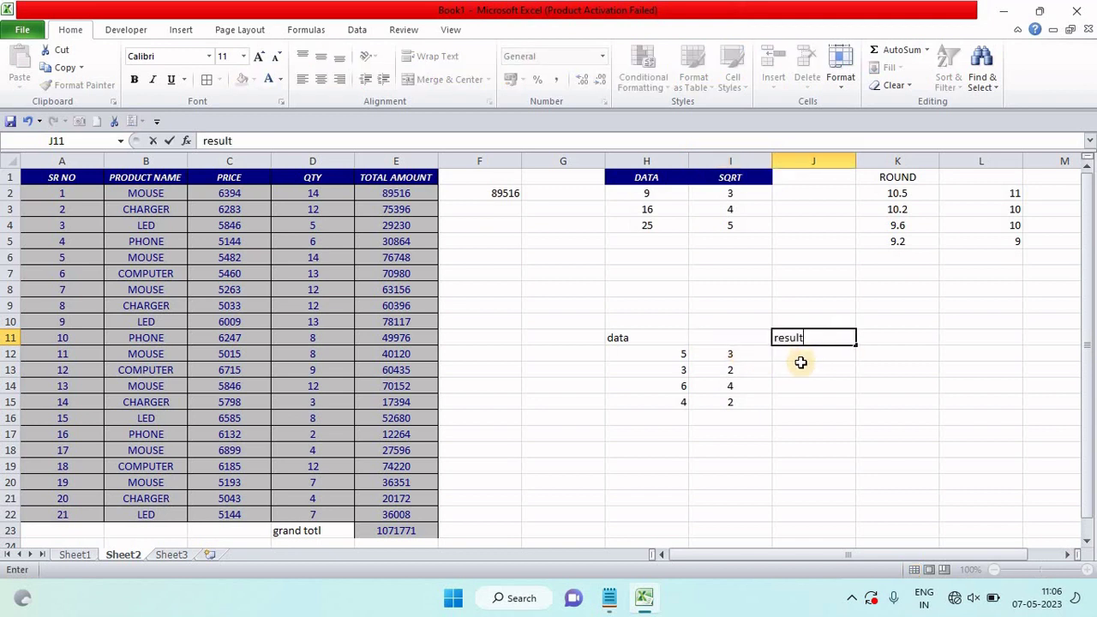
key(Return)
key(Return)
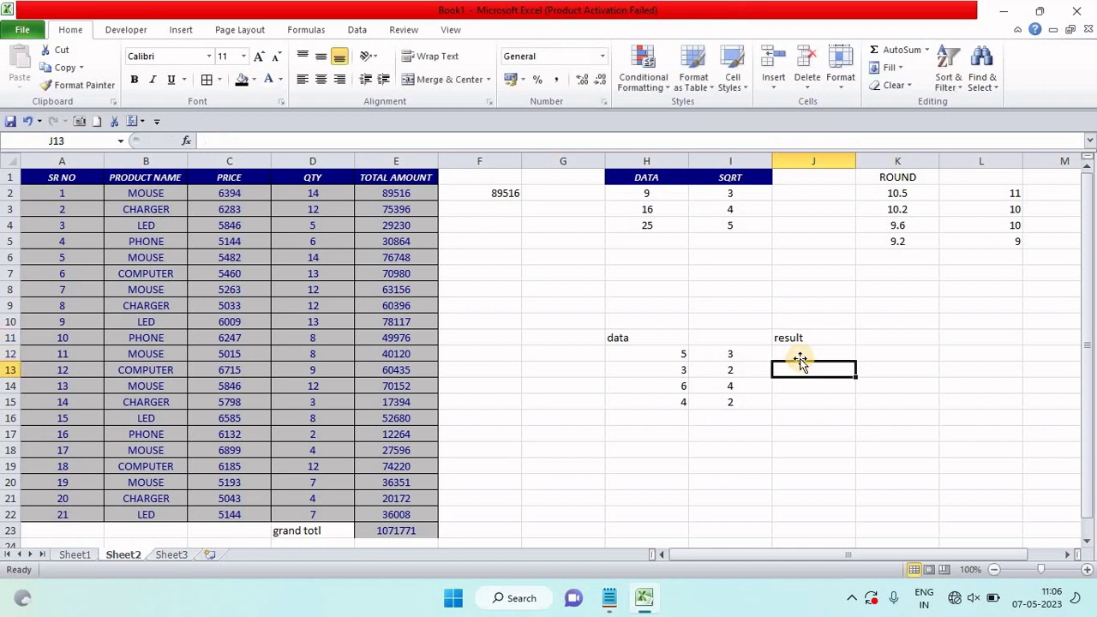
click(800, 356)
text(=)
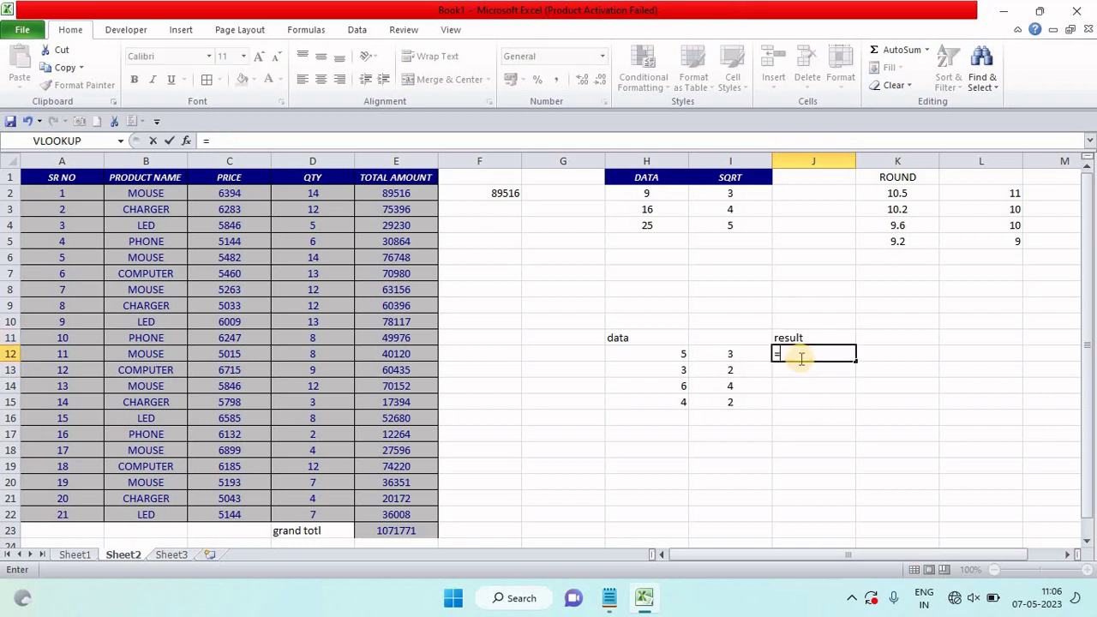
text(pow)
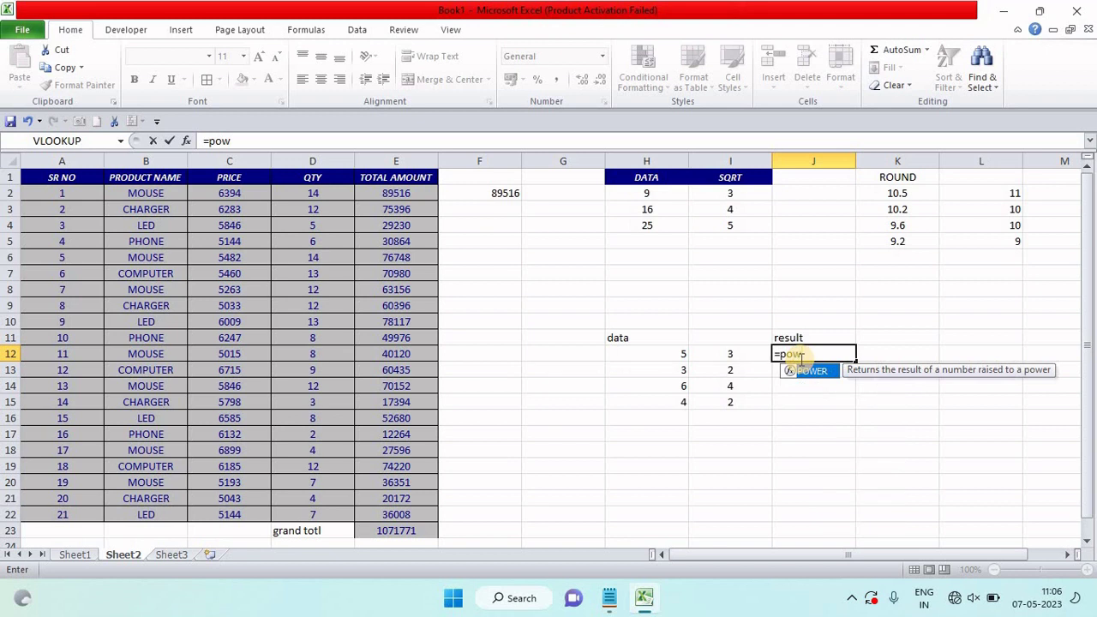
text(e)
key(Tab)
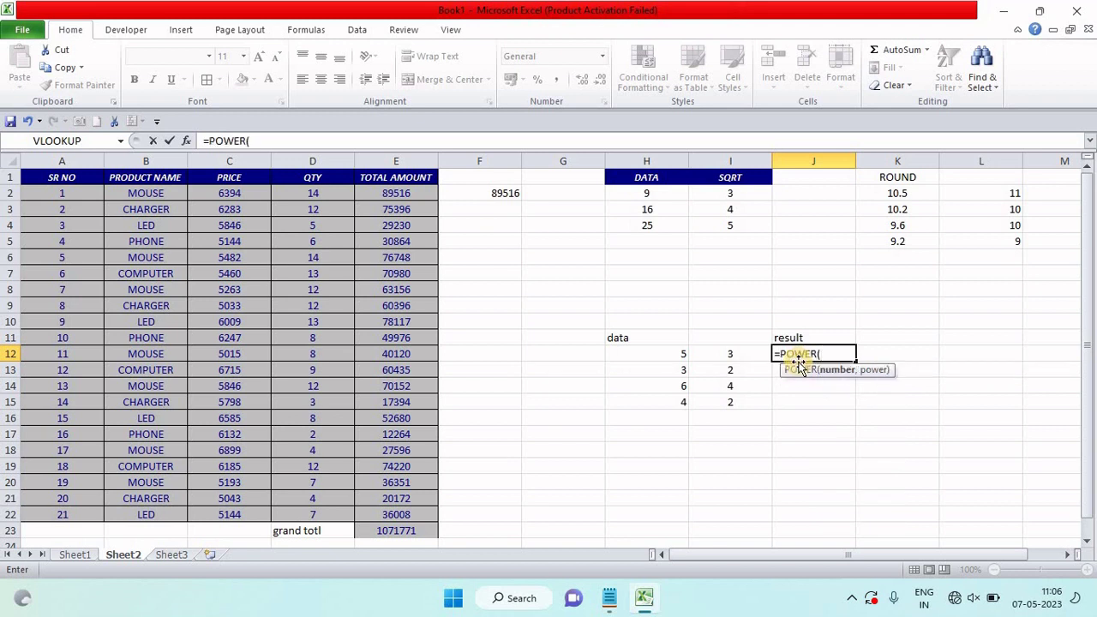
click(662, 353)
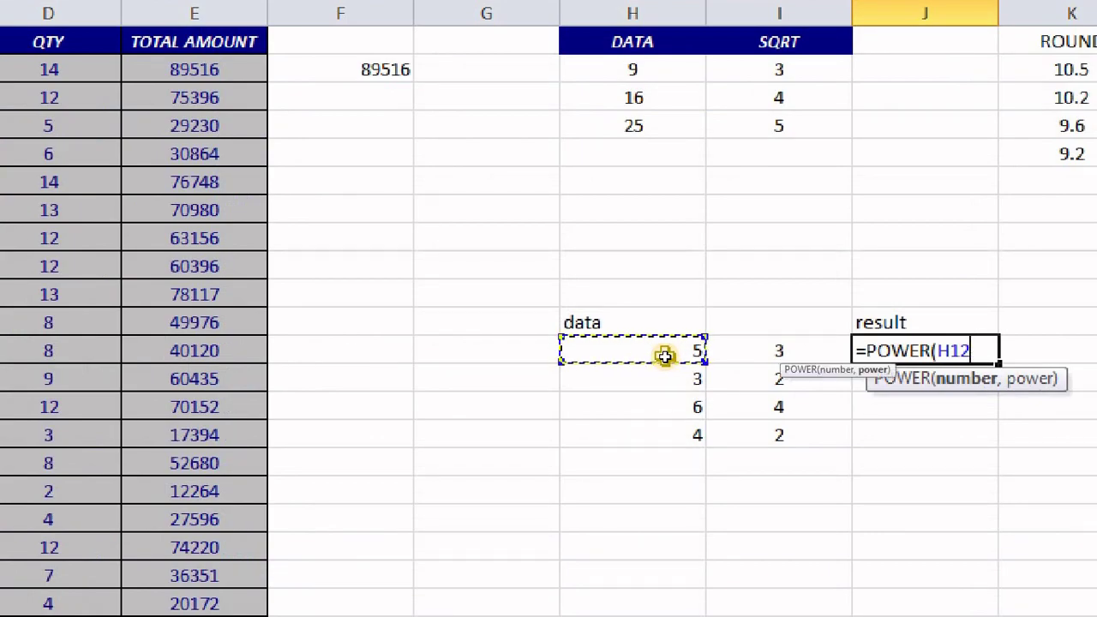
text(,)
click(786, 353)
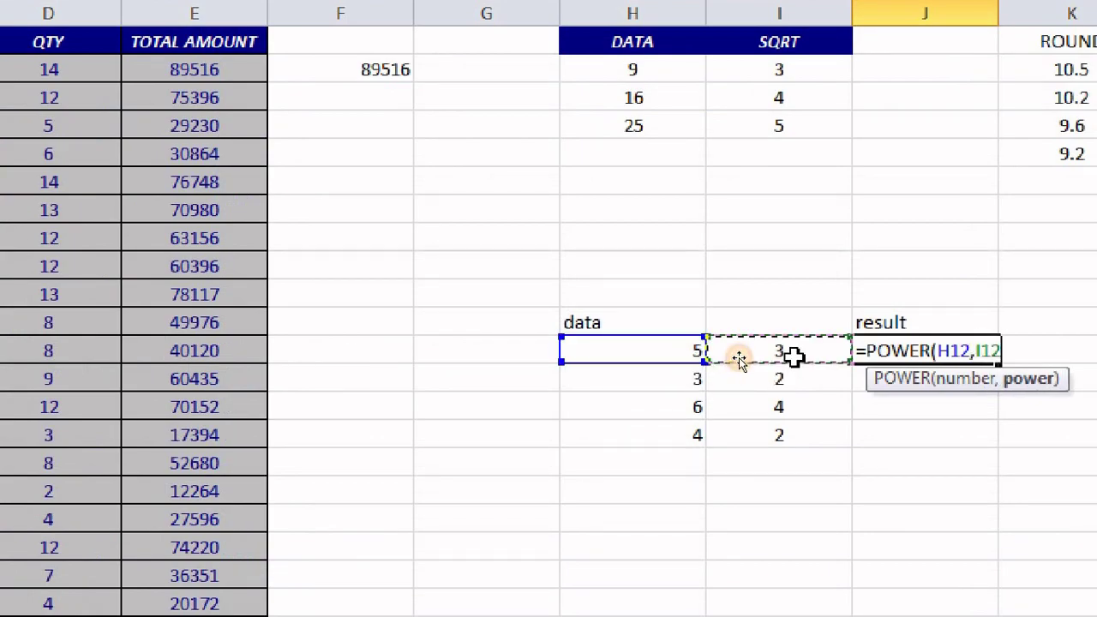
key(Return)
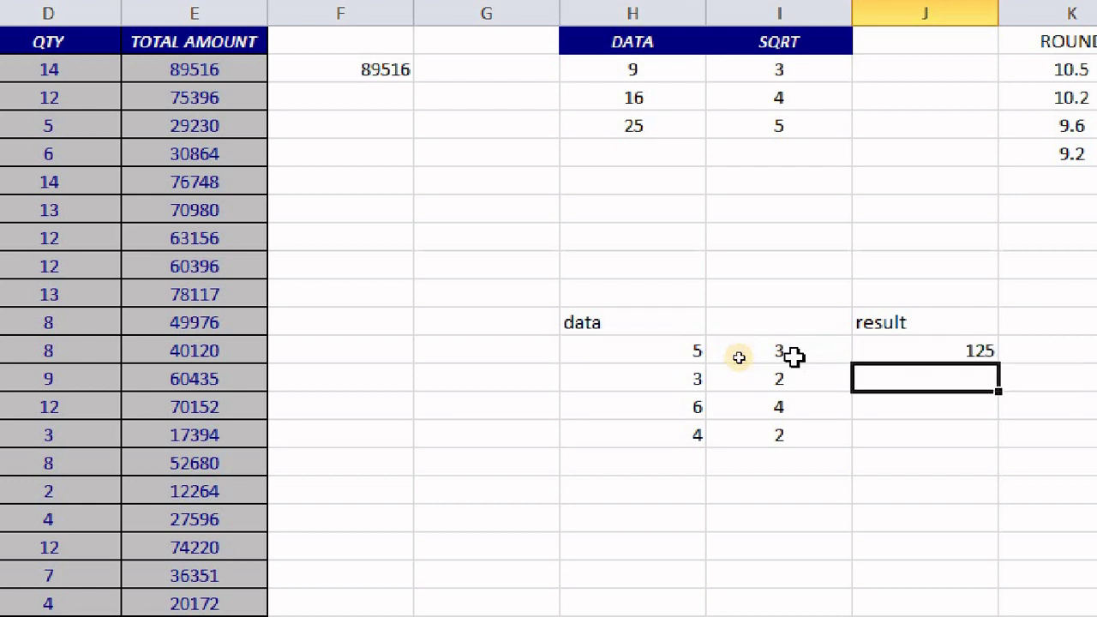
- Add a =5*5*5 check cell showing 125, then fill POWER down for 9, 1296, 16
click(891, 491)
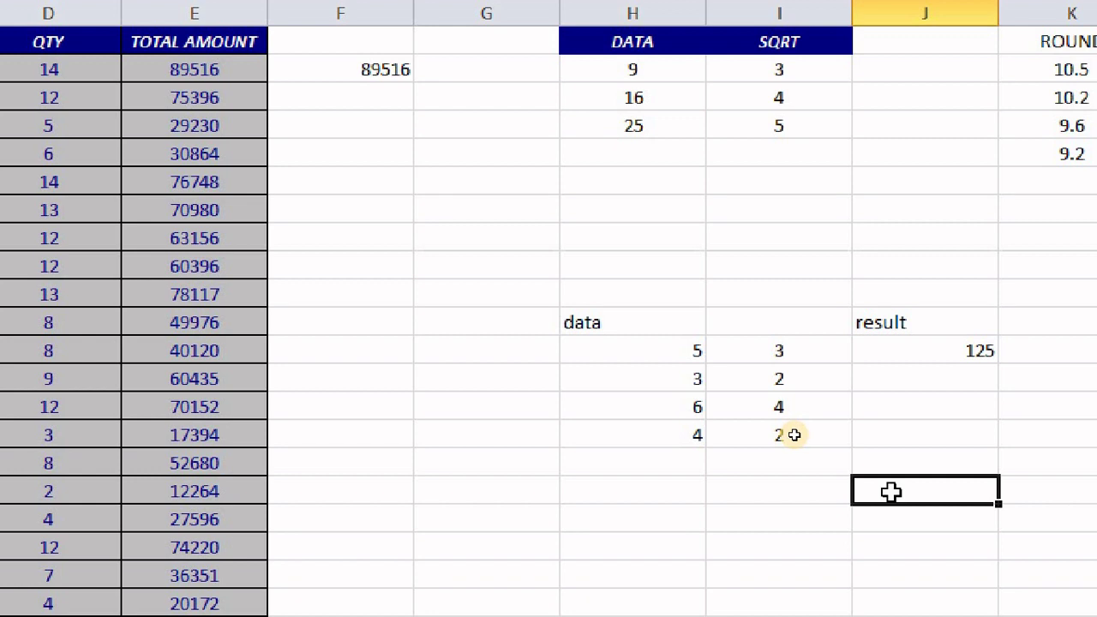
text(=5*5*5)
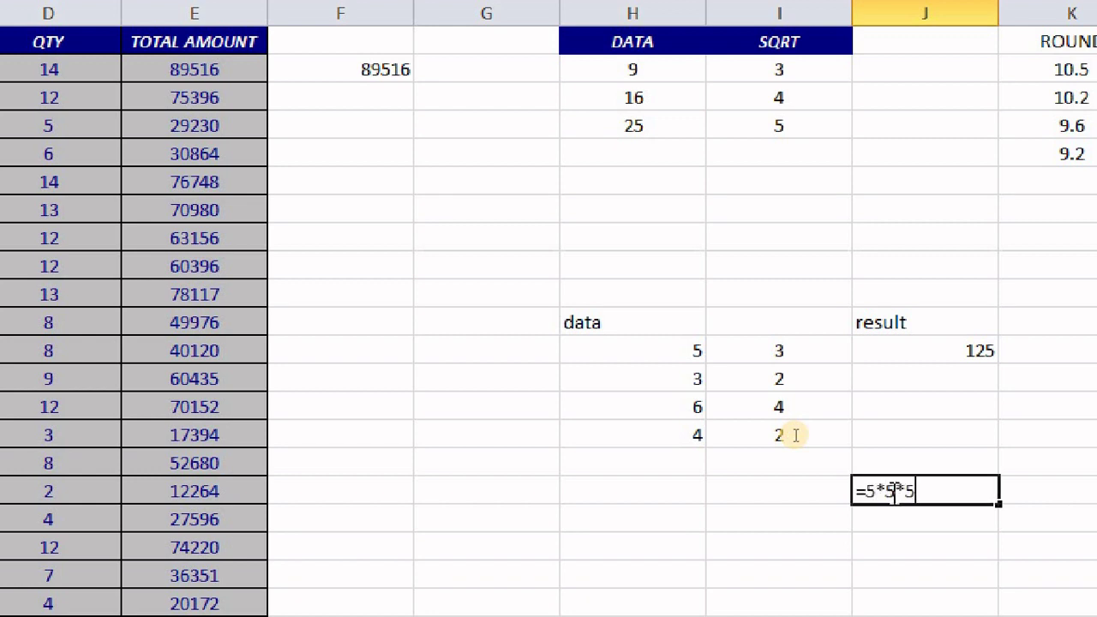
key(Return)
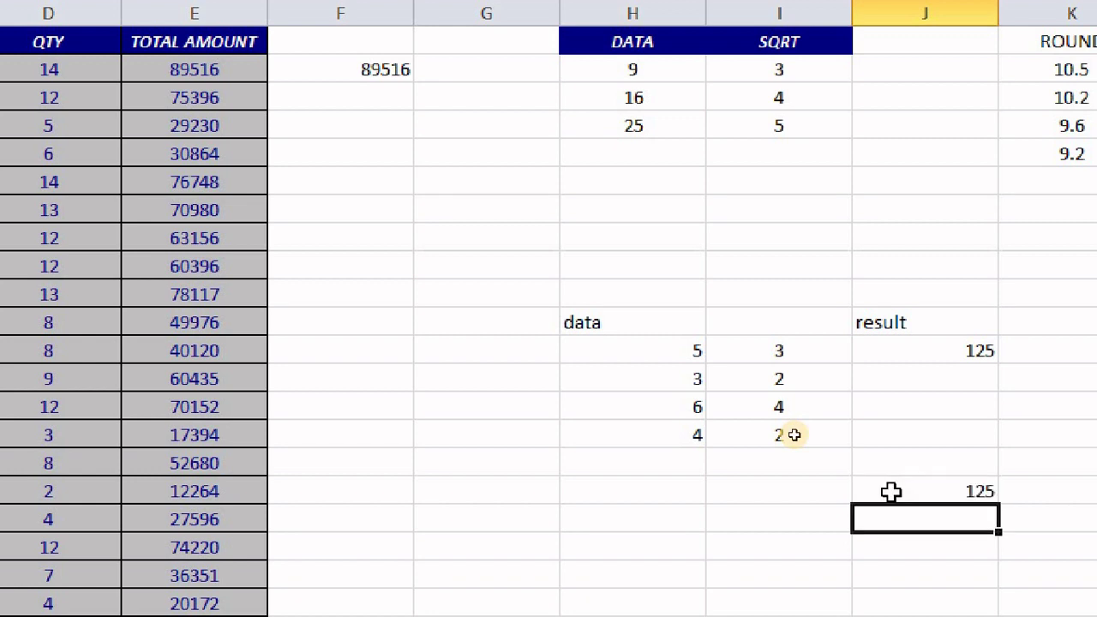
click(910, 495)
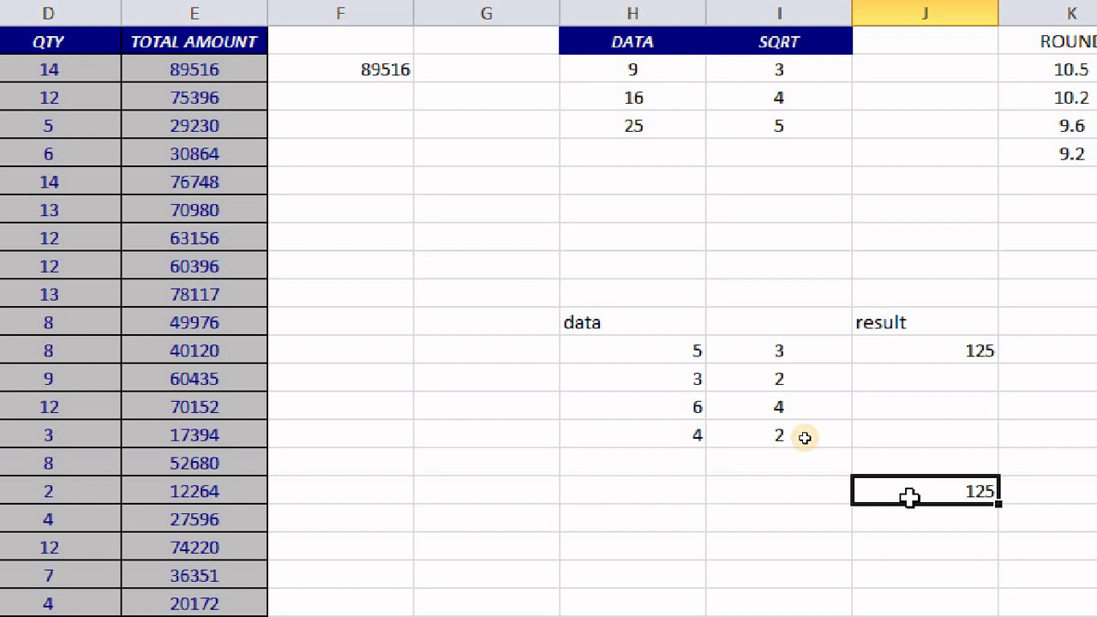
click(915, 360)
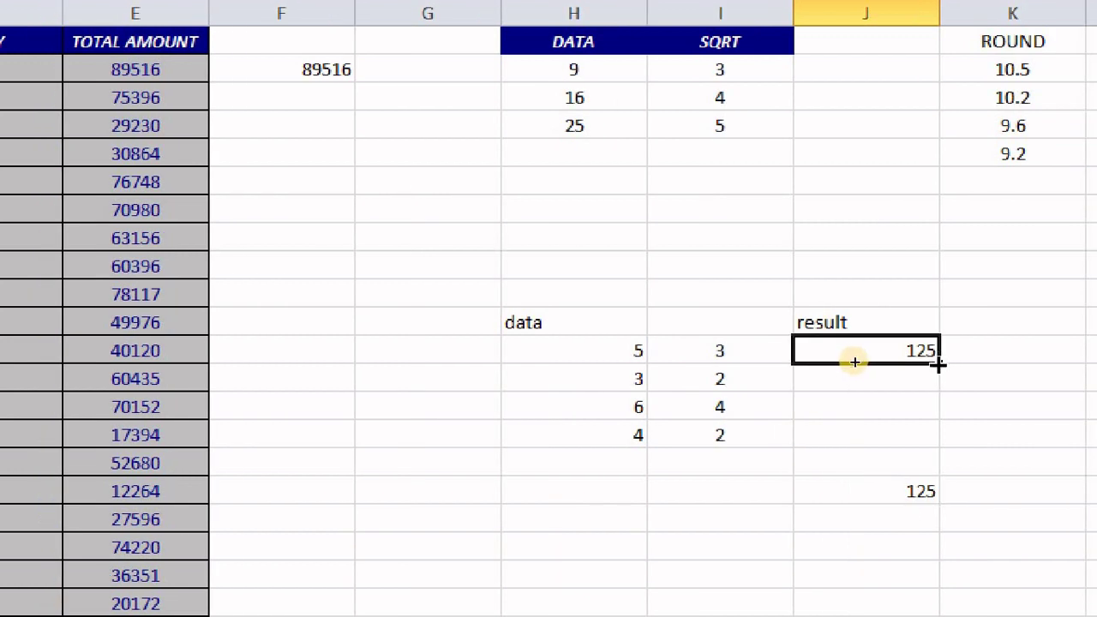
double_click(938, 364)
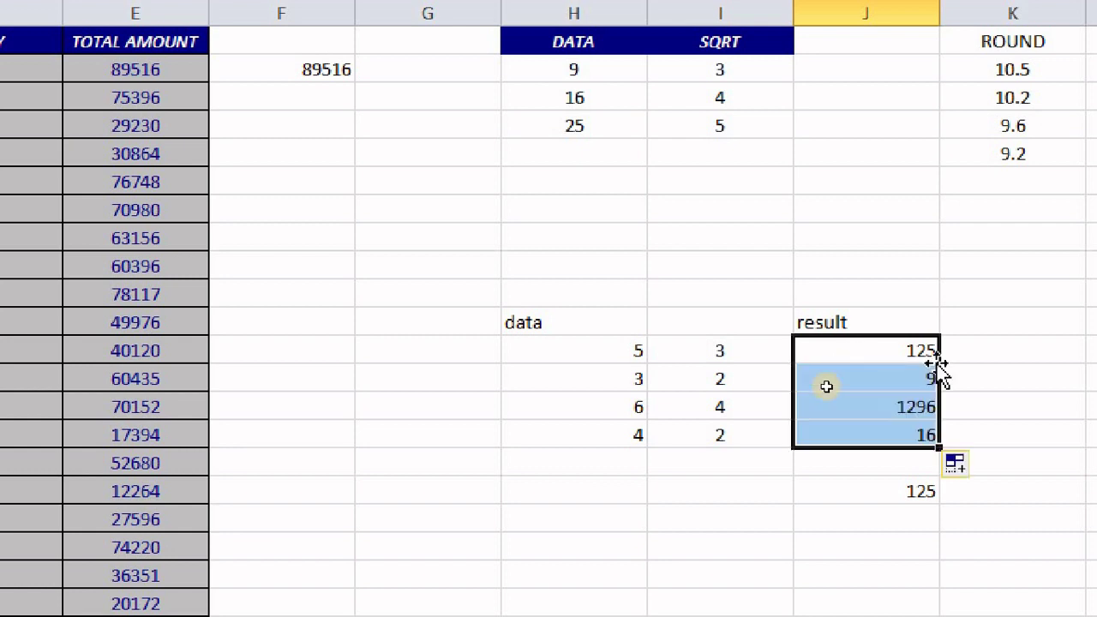
click(828, 462)
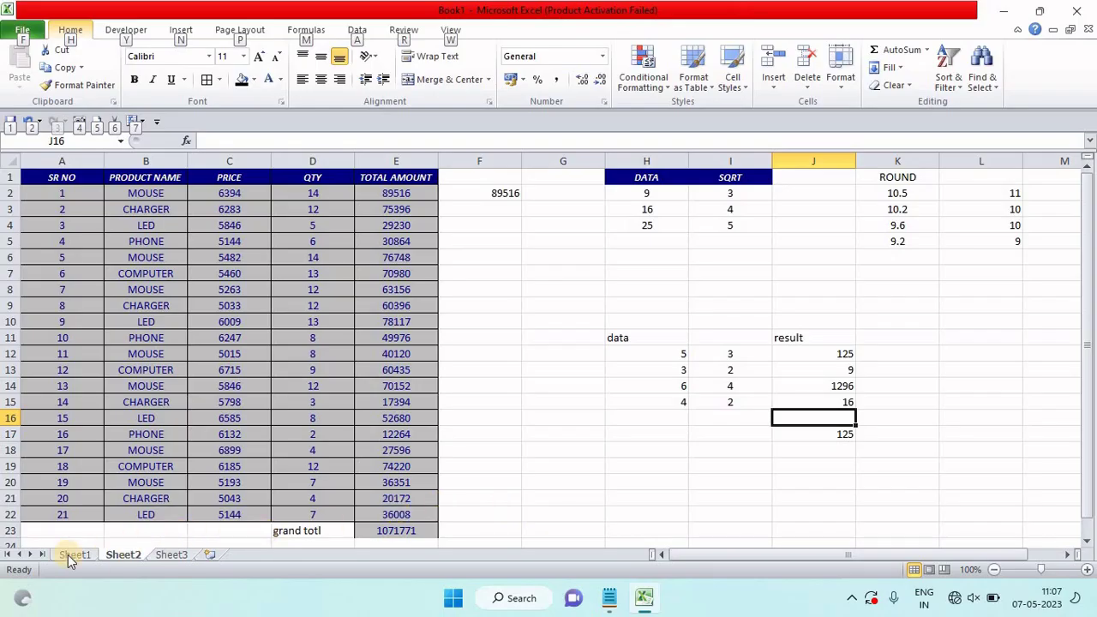
click(69, 554)
click(184, 454)
click(203, 438)
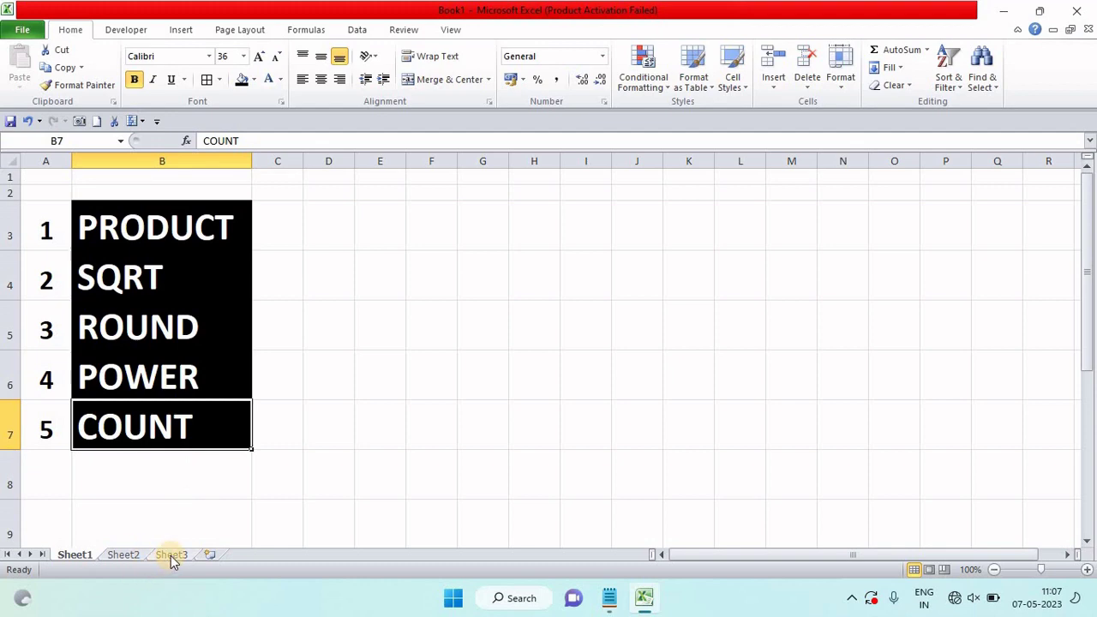
click(141, 555)
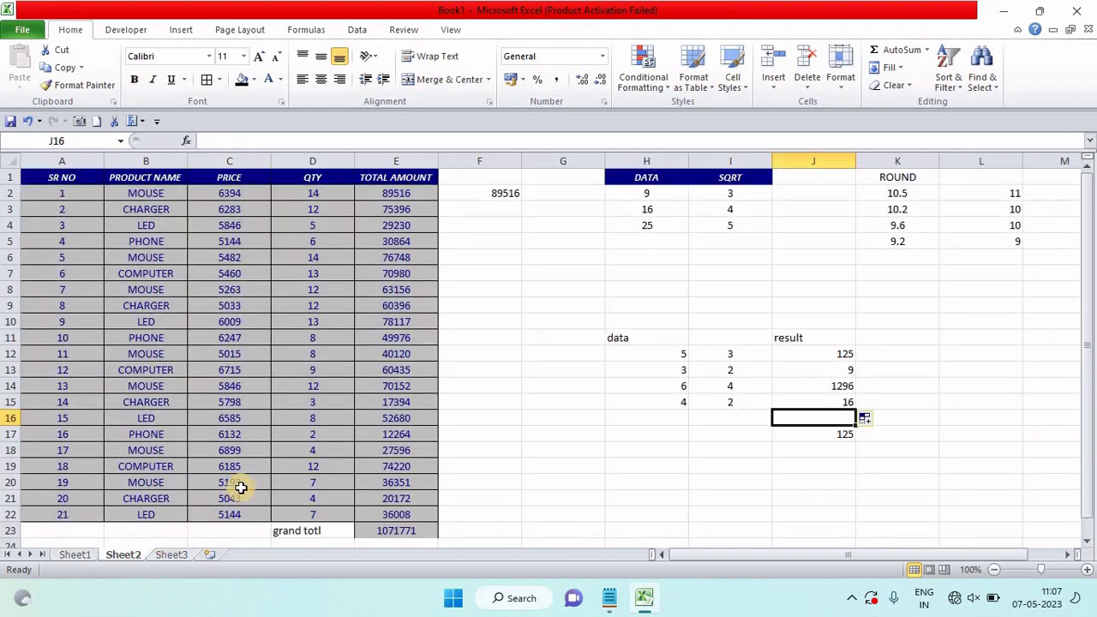
click(151, 240)
click(128, 322)
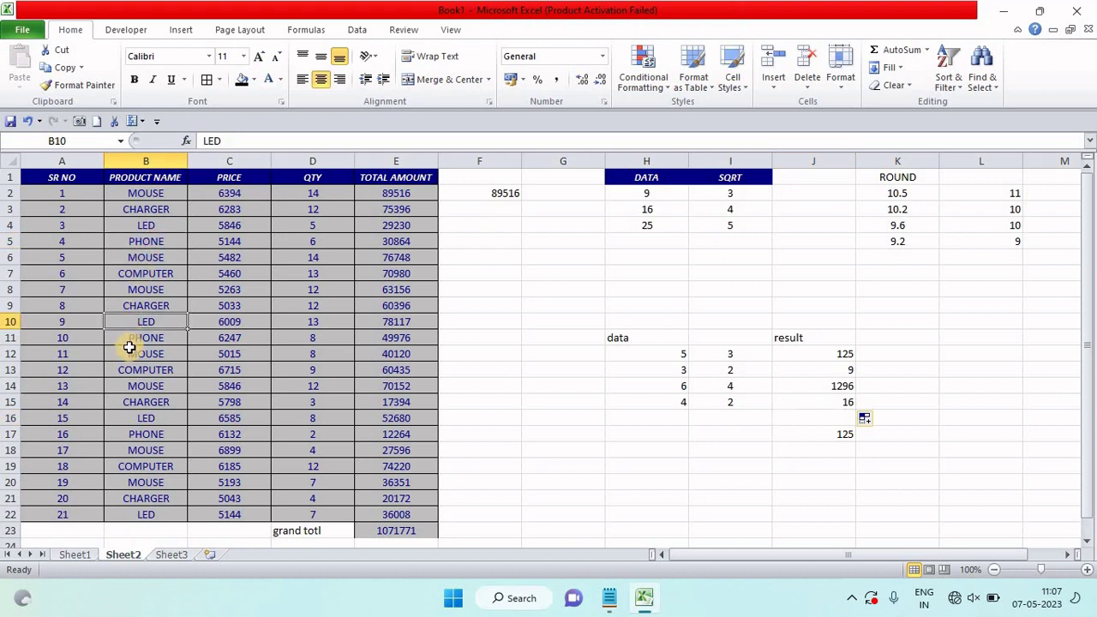
scroll(133, 377, down, 1)
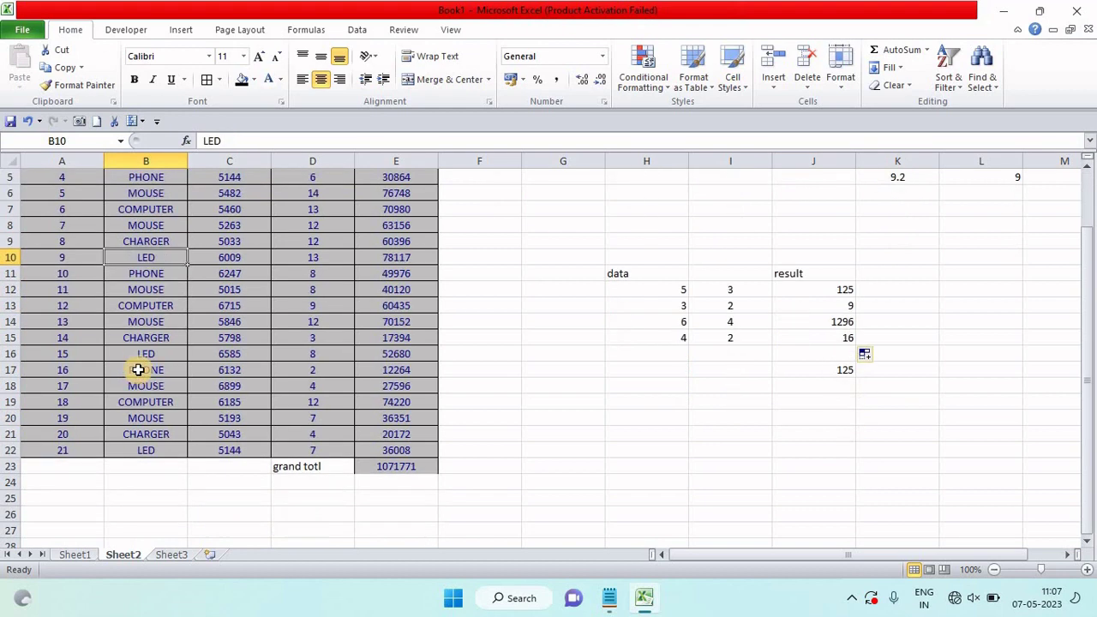
scroll(141, 343, up, 1)
mouse_move(154, 193)
mouse_down()
mouse_move(127, 409)
mouse_move(135, 514)
mouse_up()
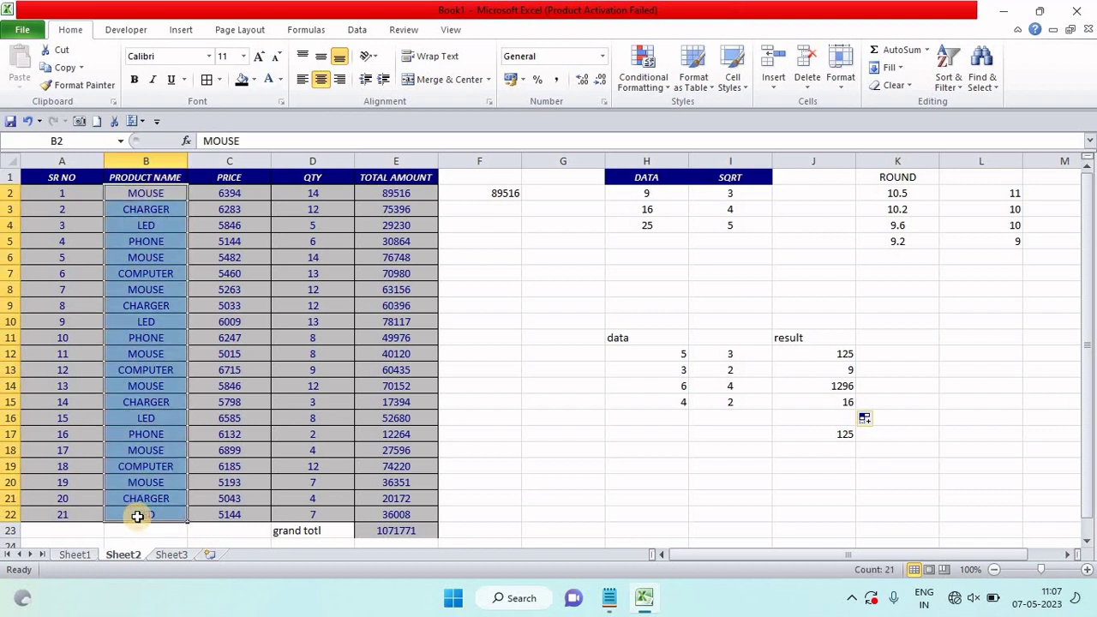
- Replace PHONE with 454, COMPUTER with 4454, and three other product names with 4646
click(145, 244)
text(454)
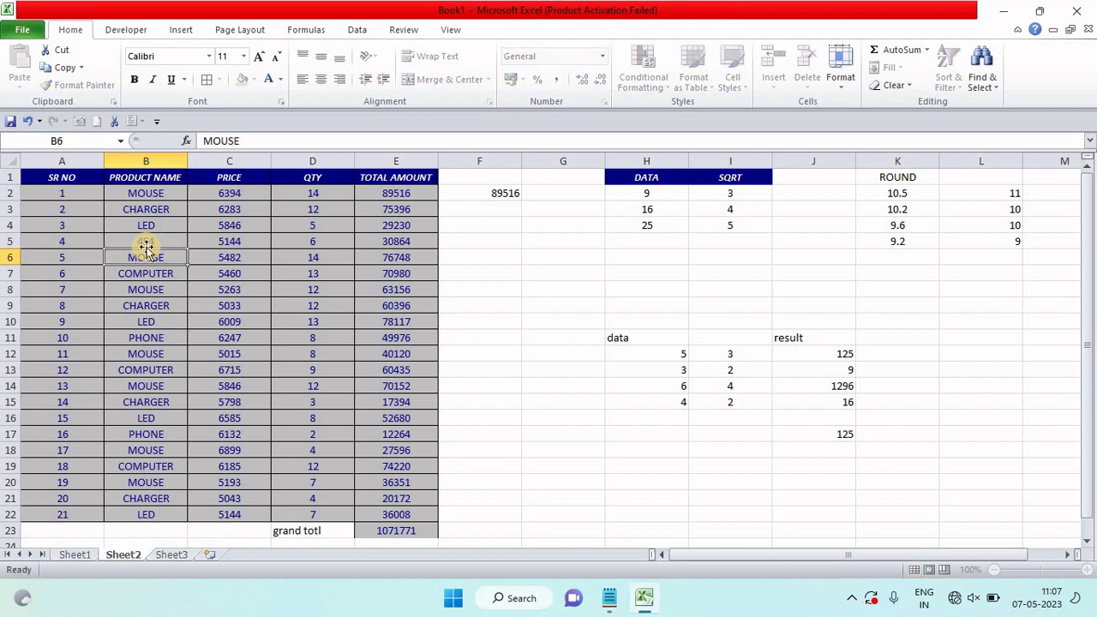
click(146, 275)
text(4454)
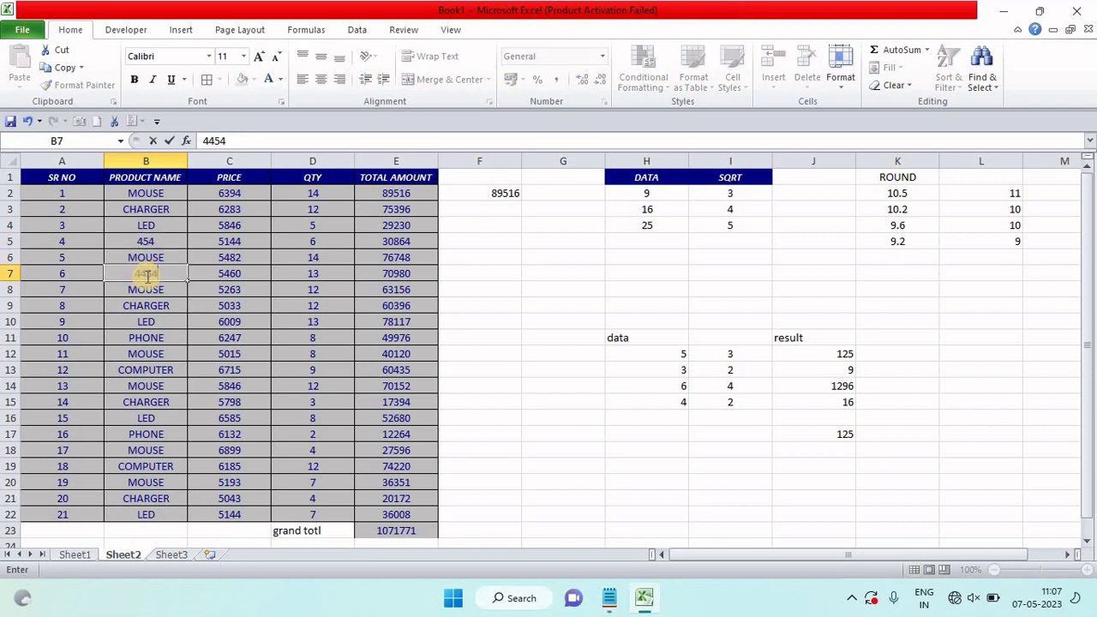
key(Return)
click(146, 336)
text(4646)
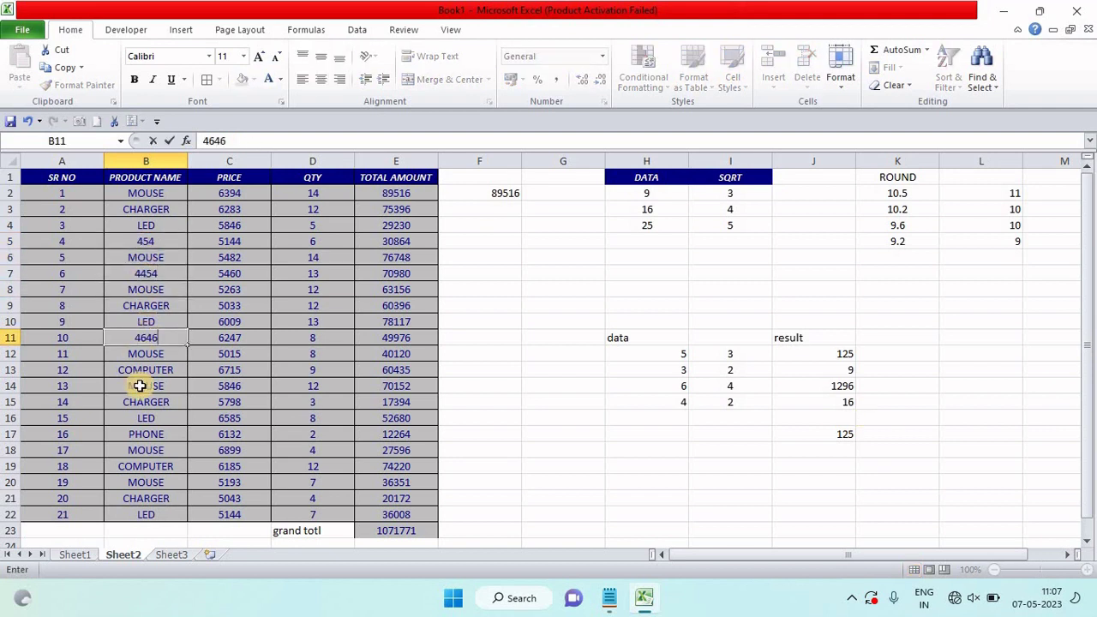
click(141, 399)
text(4646)
click(141, 433)
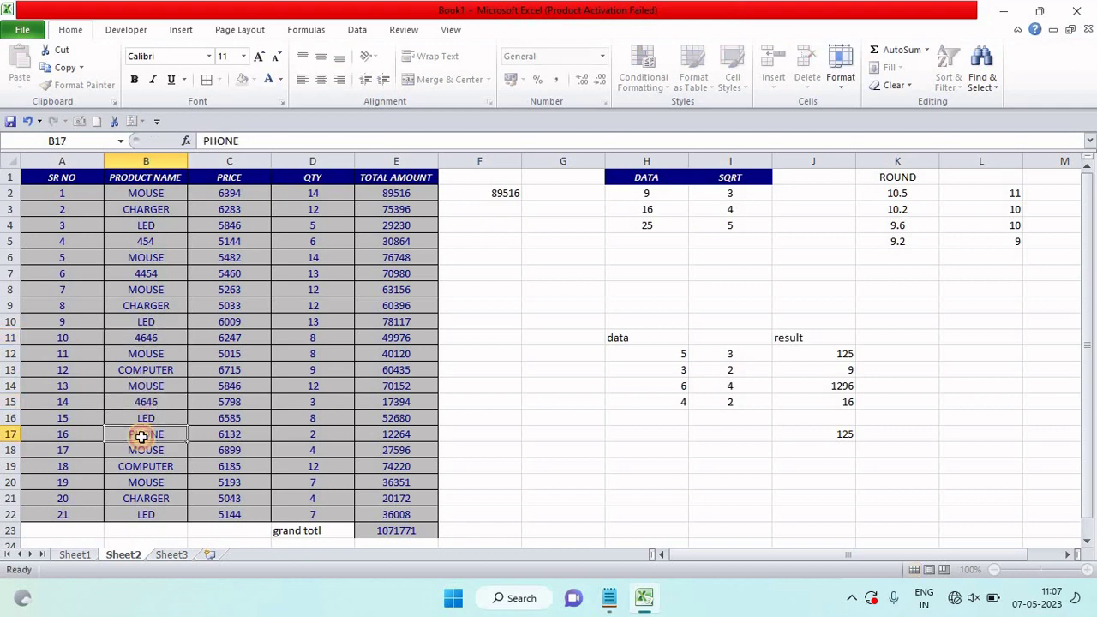
click(142, 451)
text(4646)
- Select the whole PRODUCT NAME range
scroll(150, 454, down, 2)
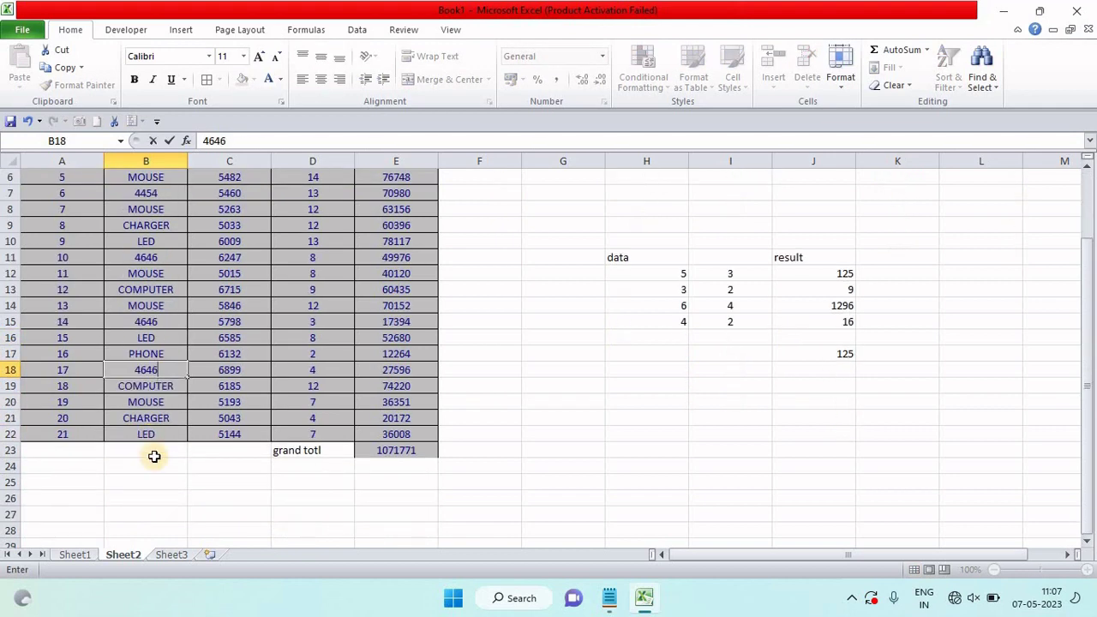
click(153, 447)
scroll(150, 445, up, 2)
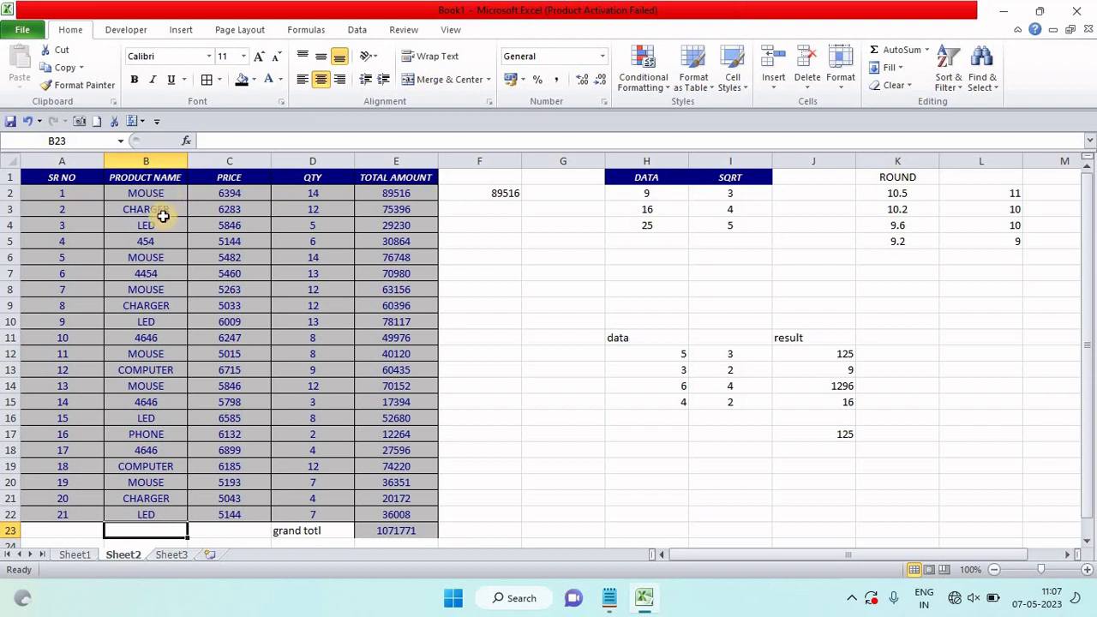
drag(154, 192, 146, 514)
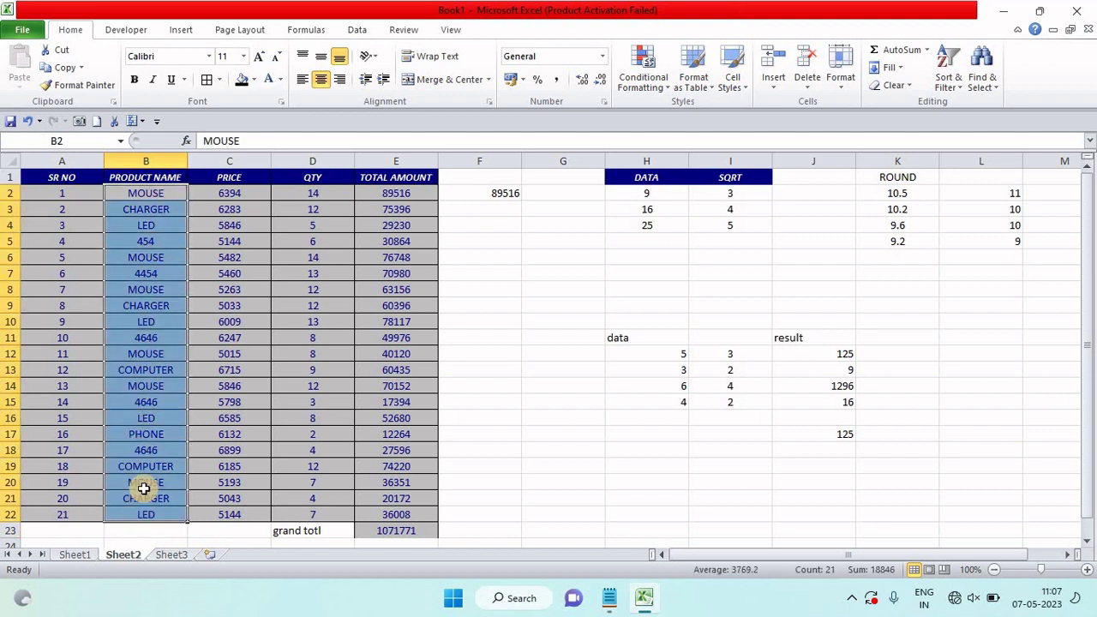
mouse_move(146, 192)
mouse_down()
mouse_move(125, 463)
mouse_move(133, 530)
mouse_up()
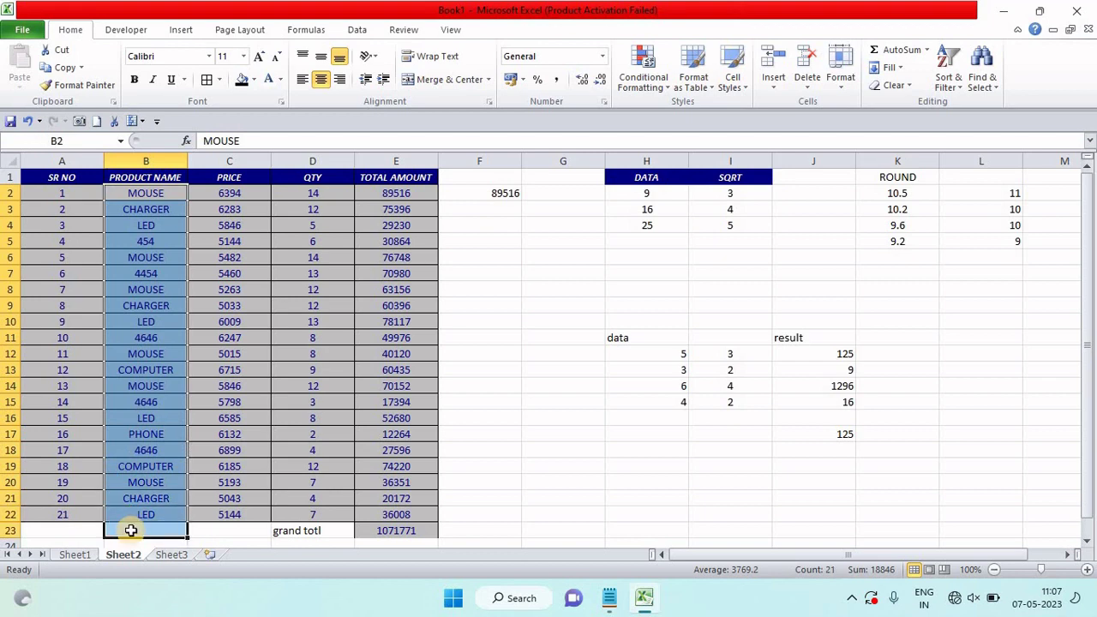
- Enter =COUNT(B2:B22) in cell B23 below the product names
click(133, 530)
text(=)
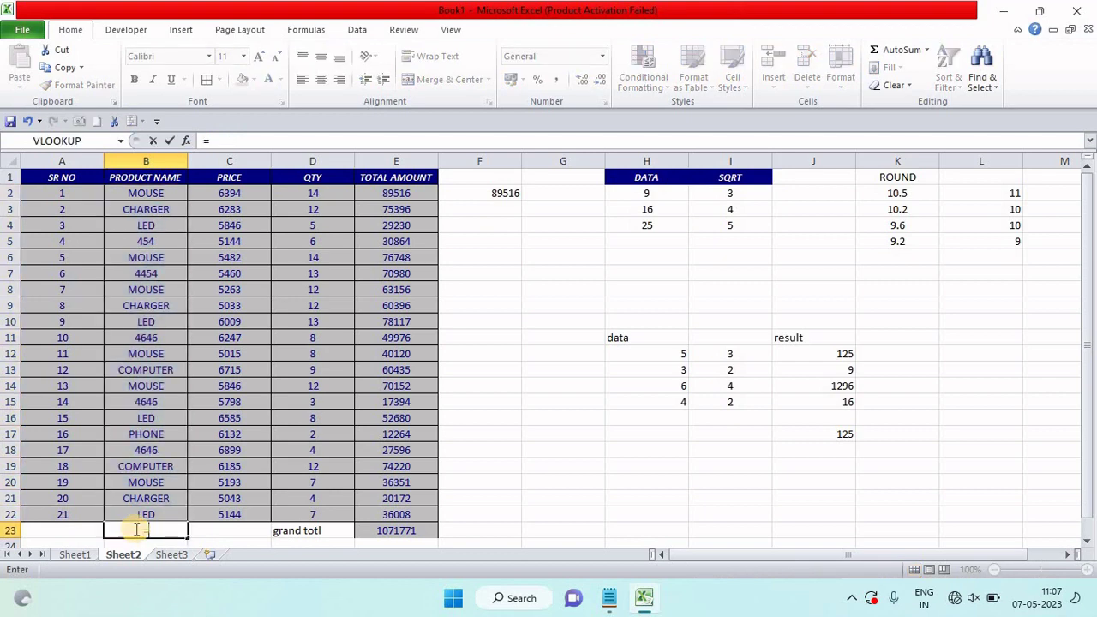
text(coun)
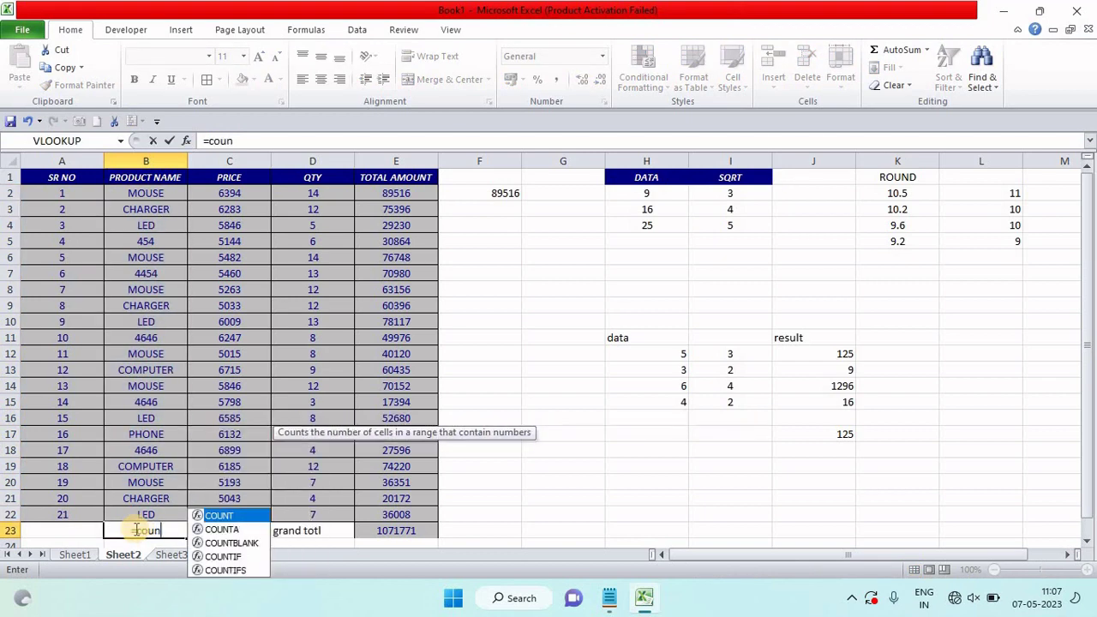
key(Tab)
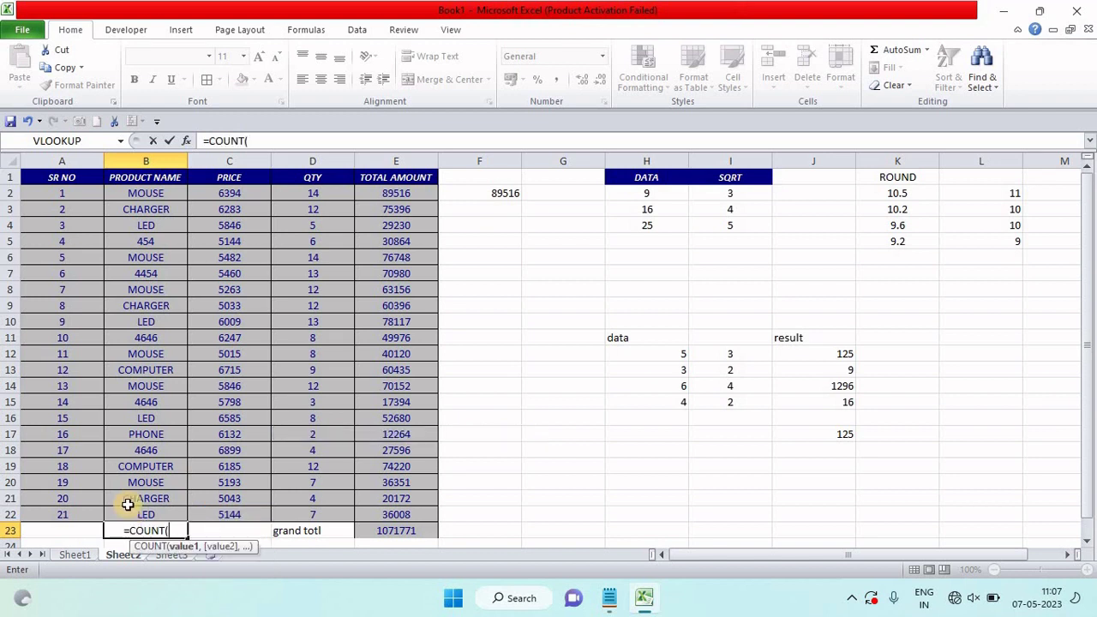
click(169, 196)
drag(160, 238, 137, 379)
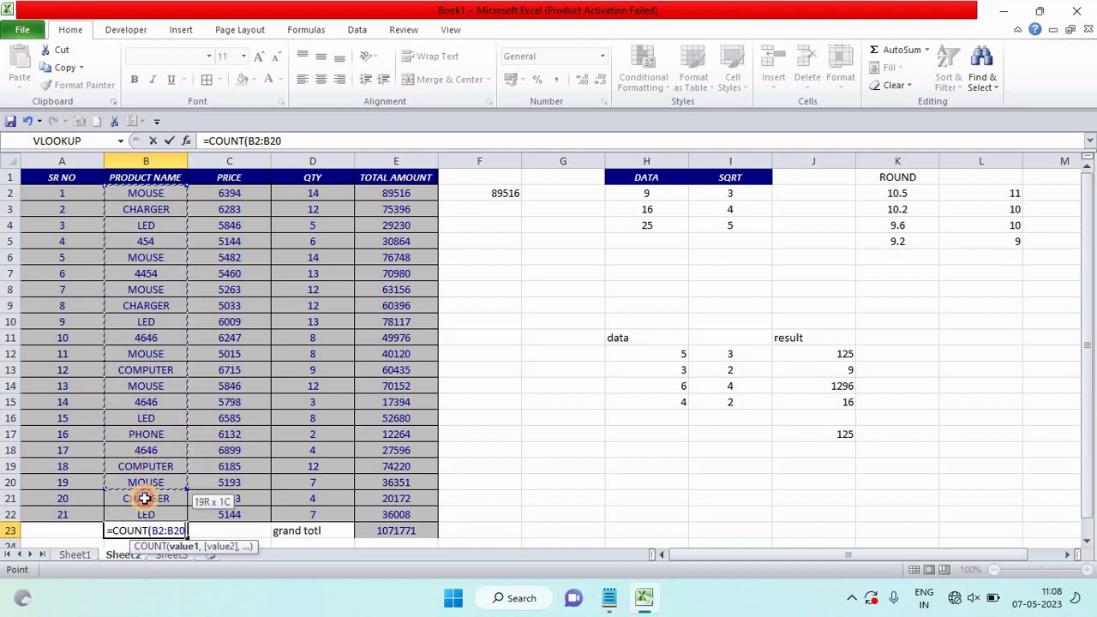
drag(137, 440, 156, 501)
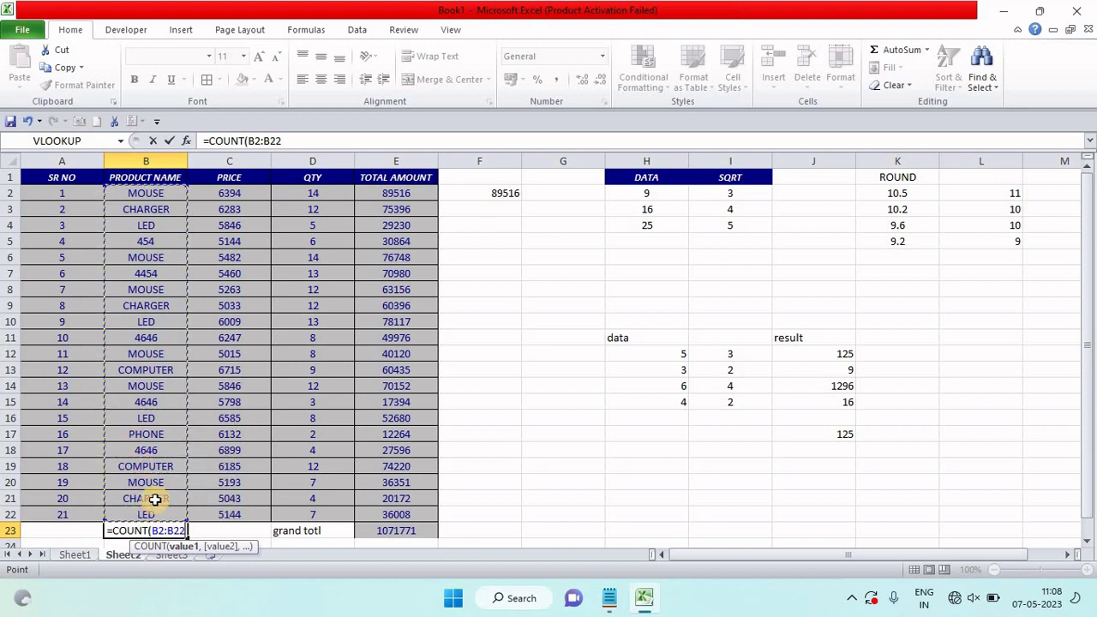
key(Return)
- Verify the B23 COUNT result of 5 against the B2:B22 product range
click(147, 514)
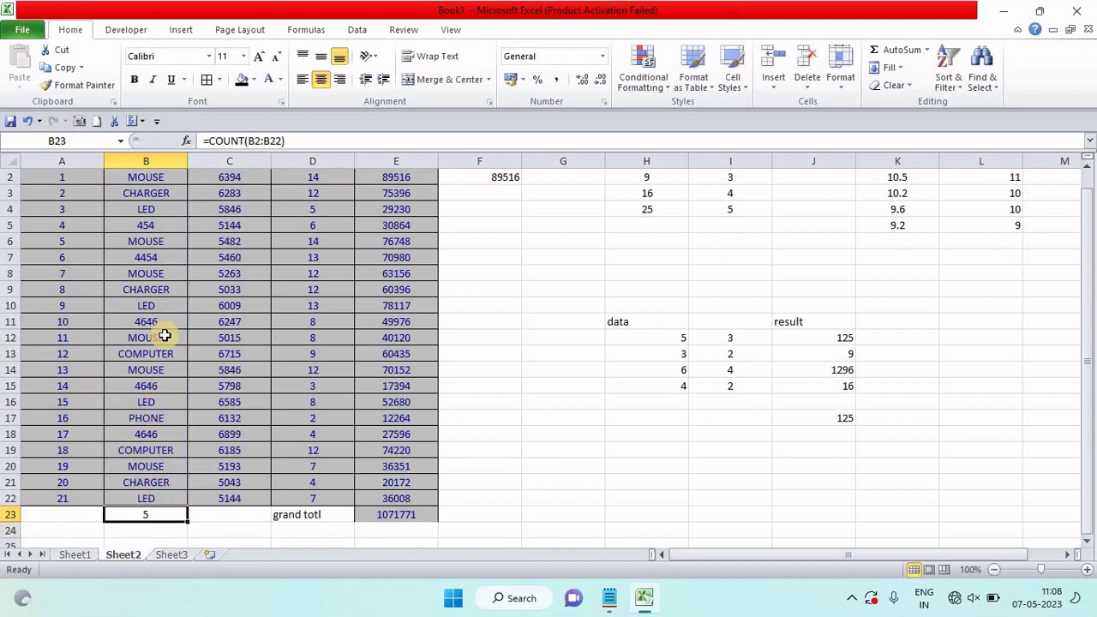
scroll(172, 235, up, 1)
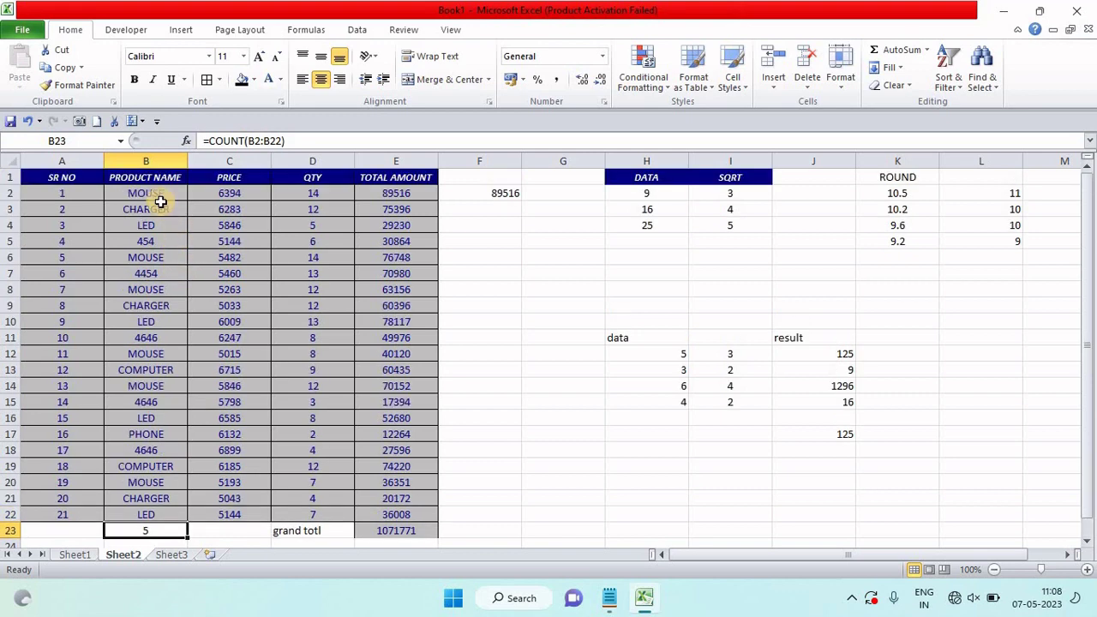
drag(150, 196, 128, 512)
click(283, 275)
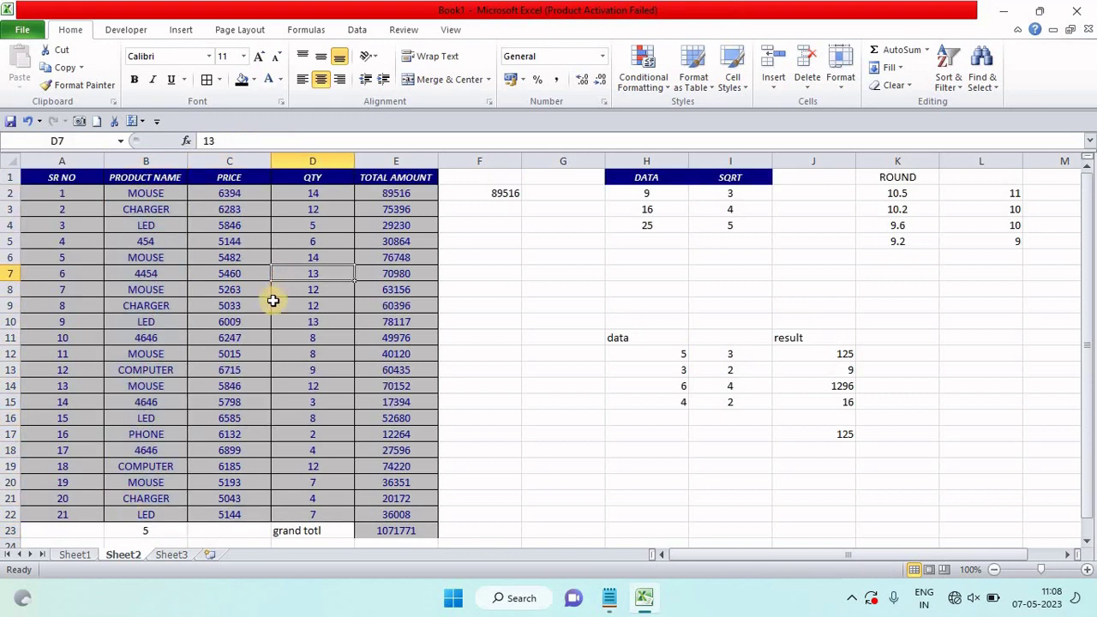